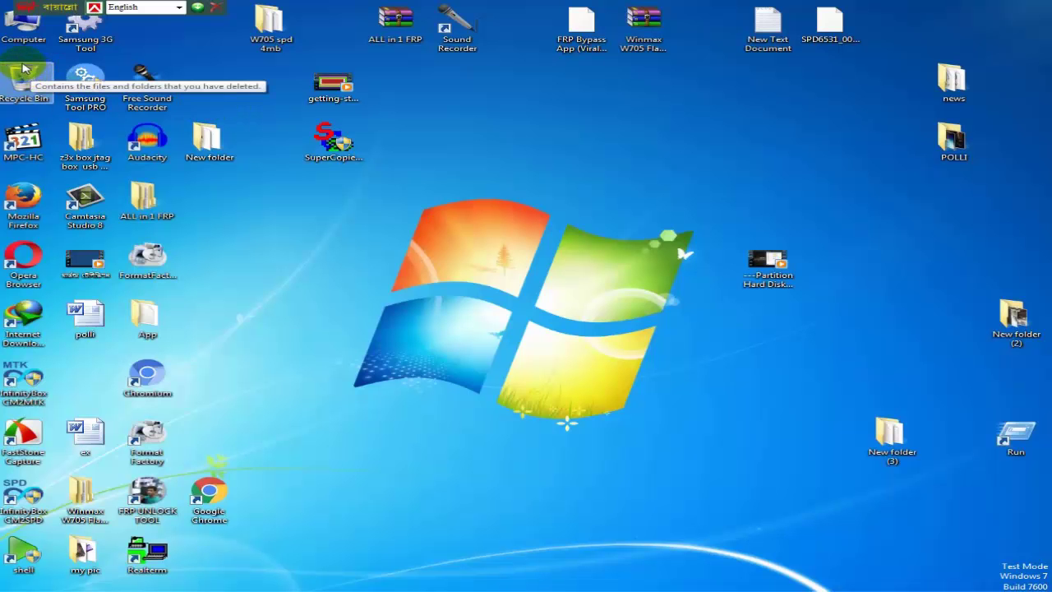
Step: Open the Computer Management console and move its window clear of the desktop's upper-left icons
right_click(24, 28)
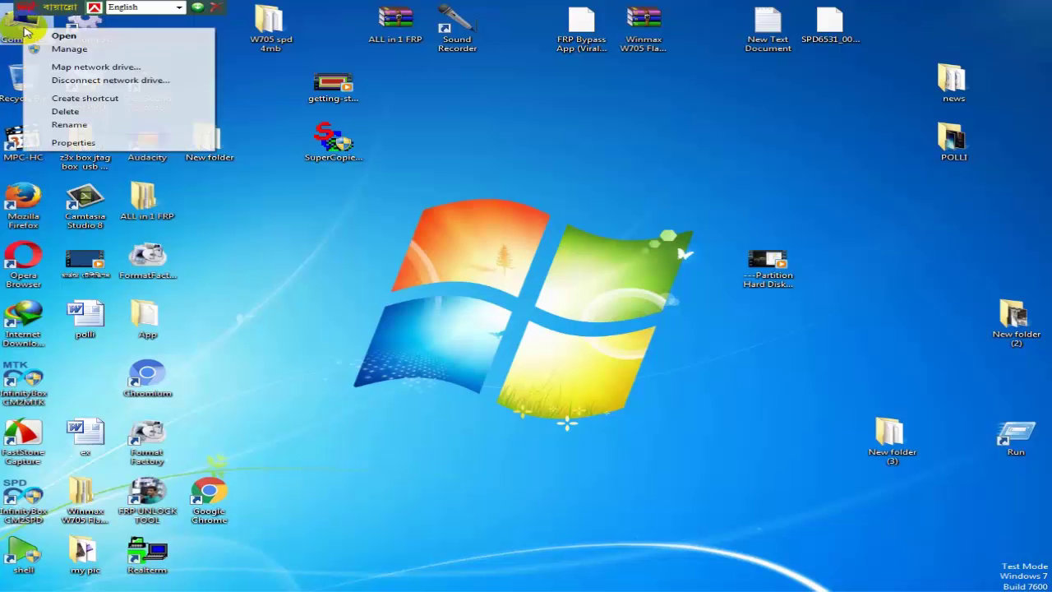
left_click(69, 50)
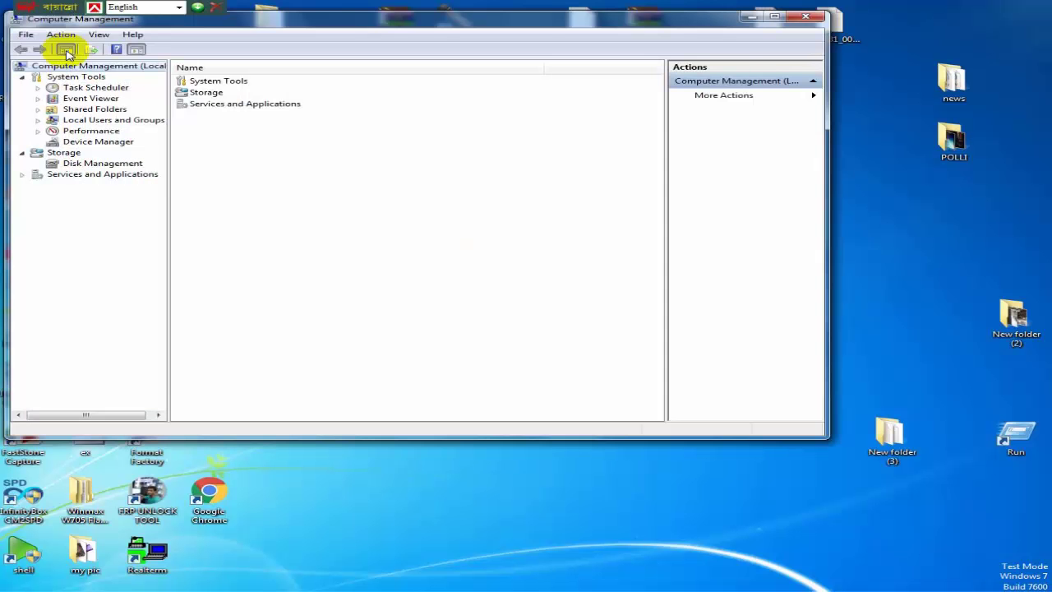
left_click_drag(511, 28, 647, 187)
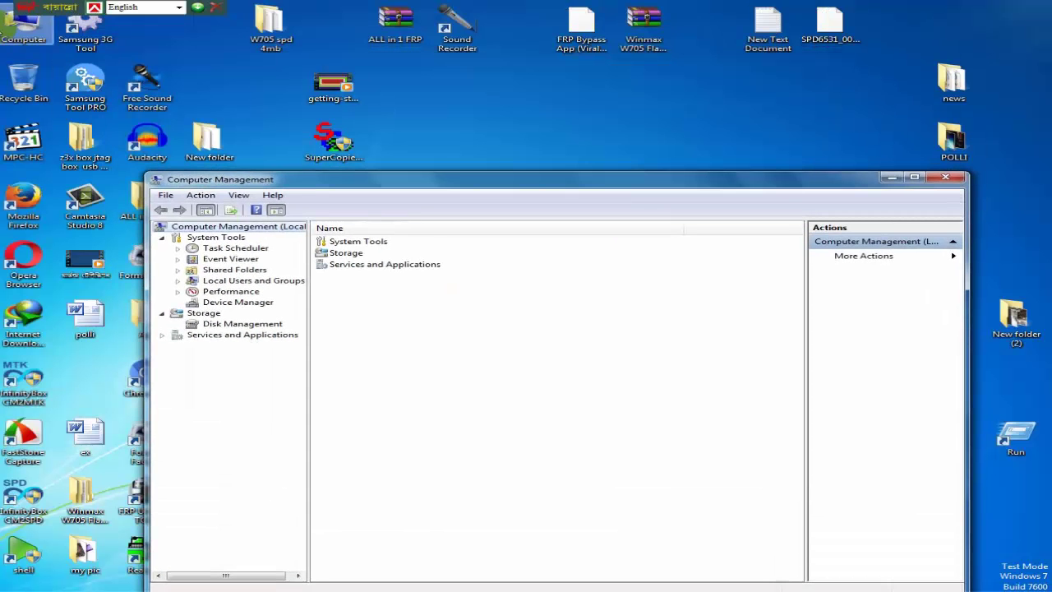
right_click(13, 28)
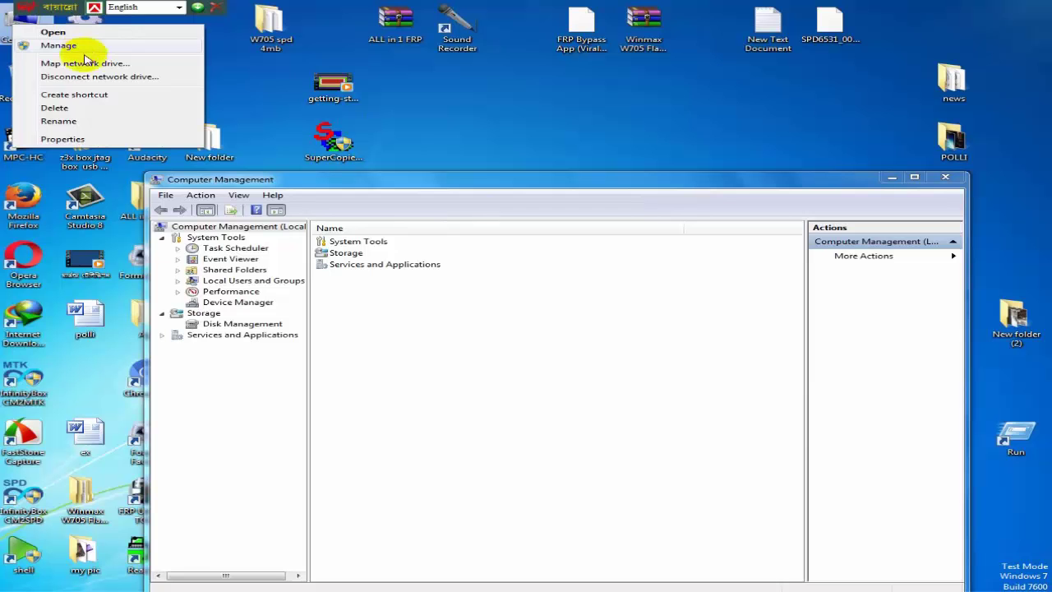
left_click(574, 144)
left_click_drag(573, 179, 672, 80)
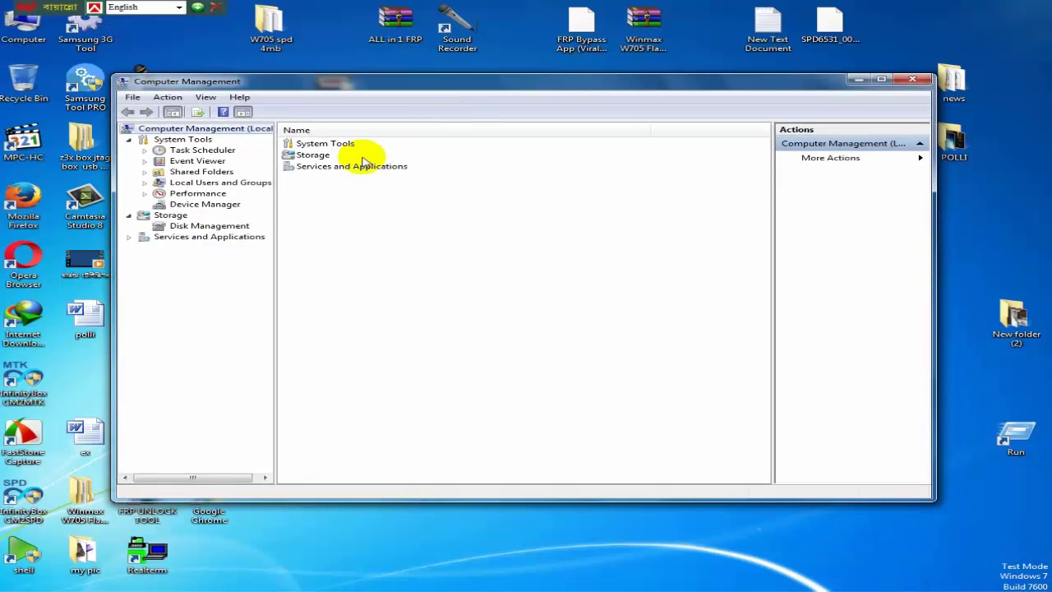
Step: Show Disk Management under Storage, then enlarge and reposition the Computer Management window
left_click(179, 228)
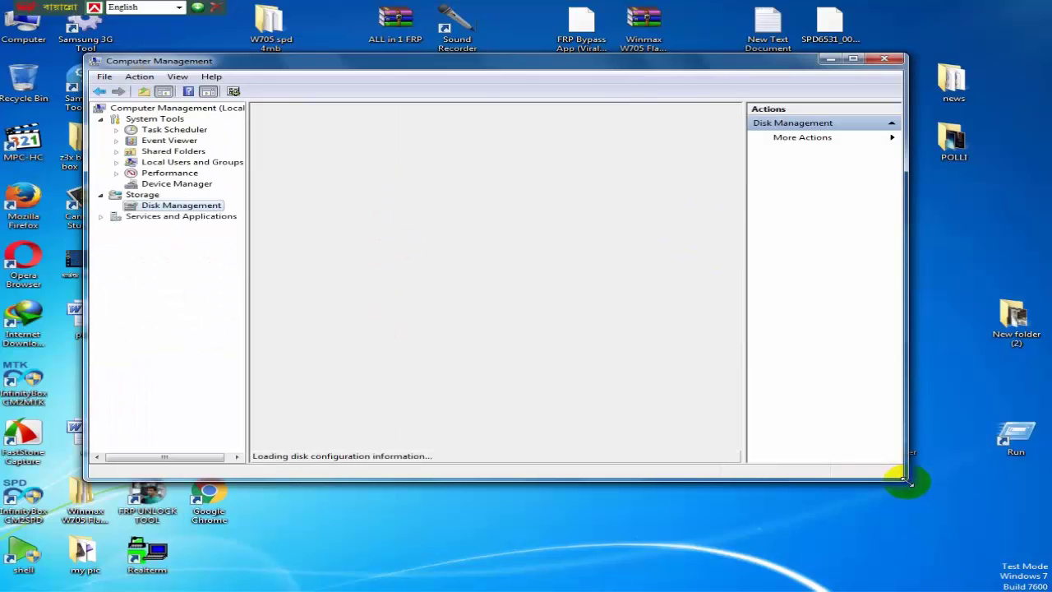
mouse_move(899, 482)
left_mouse_down()
mouse_move(950, 495)
mouse_move(982, 517)
left_mouse_up()
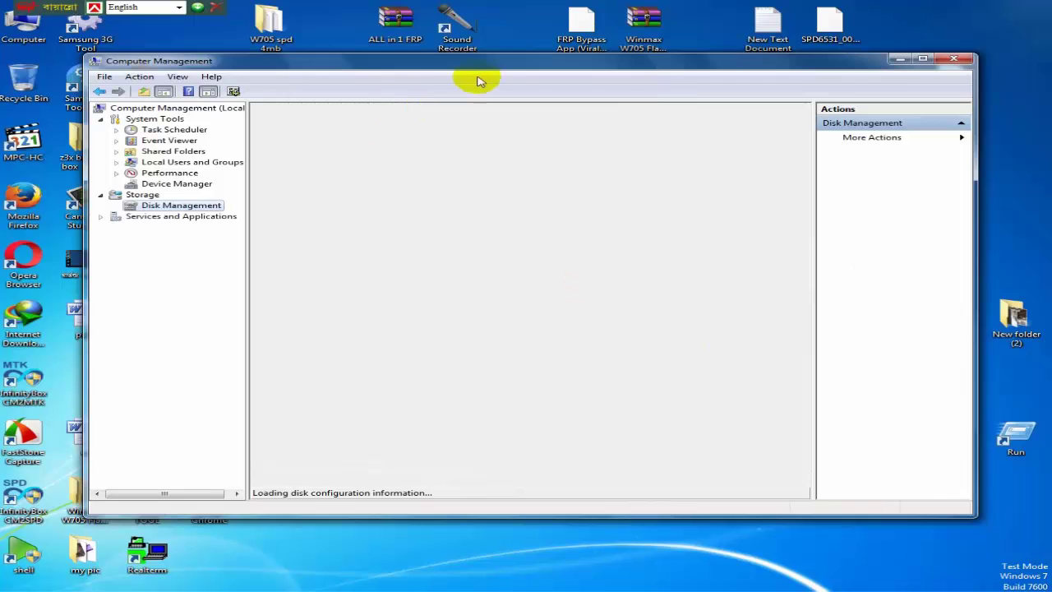
left_click_drag(477, 67, 449, 47)
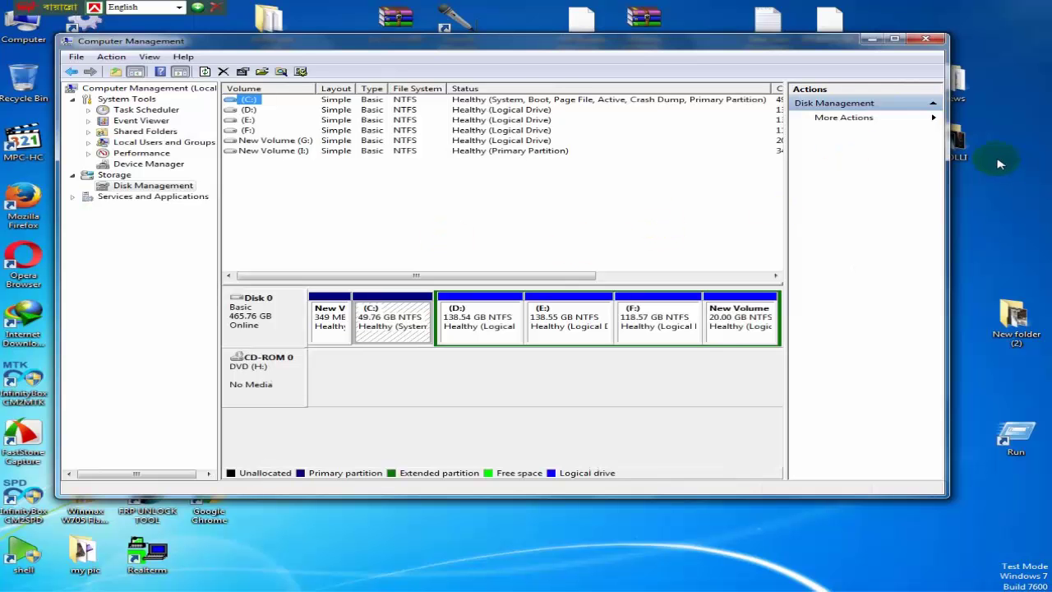
Step: Open the Computer window listing the drives, make it taller and arrange it beside Computer Management
double_click(7, 34)
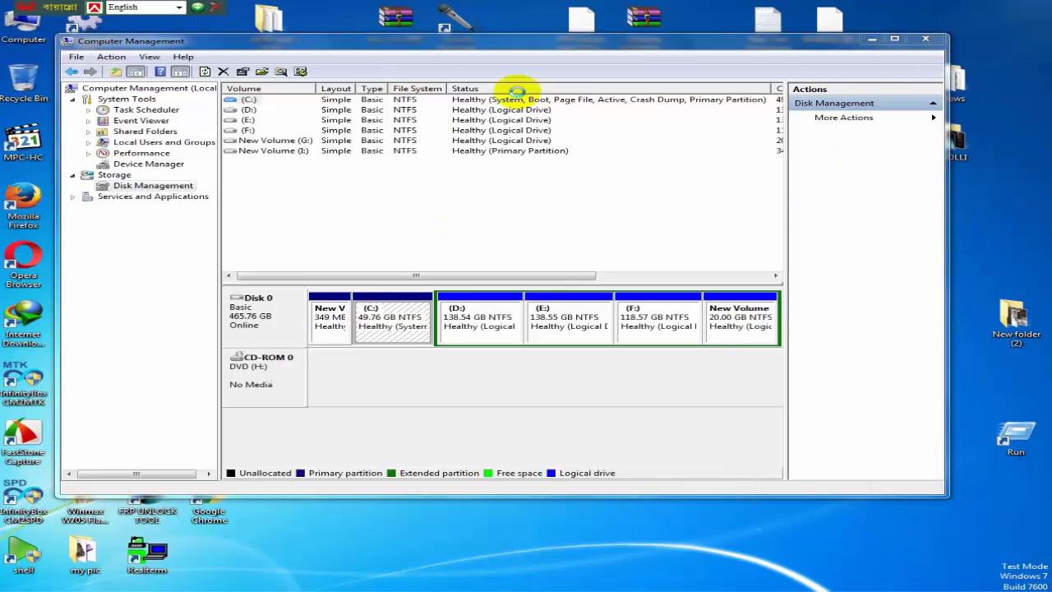
left_click_drag(703, 37, 829, 93)
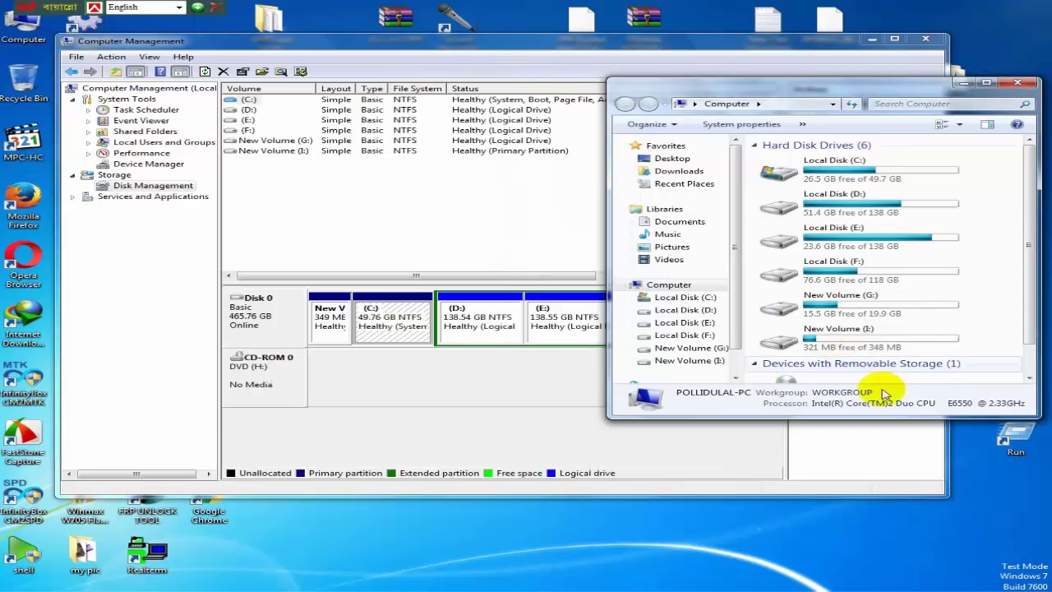
left_click_drag(884, 418, 908, 490)
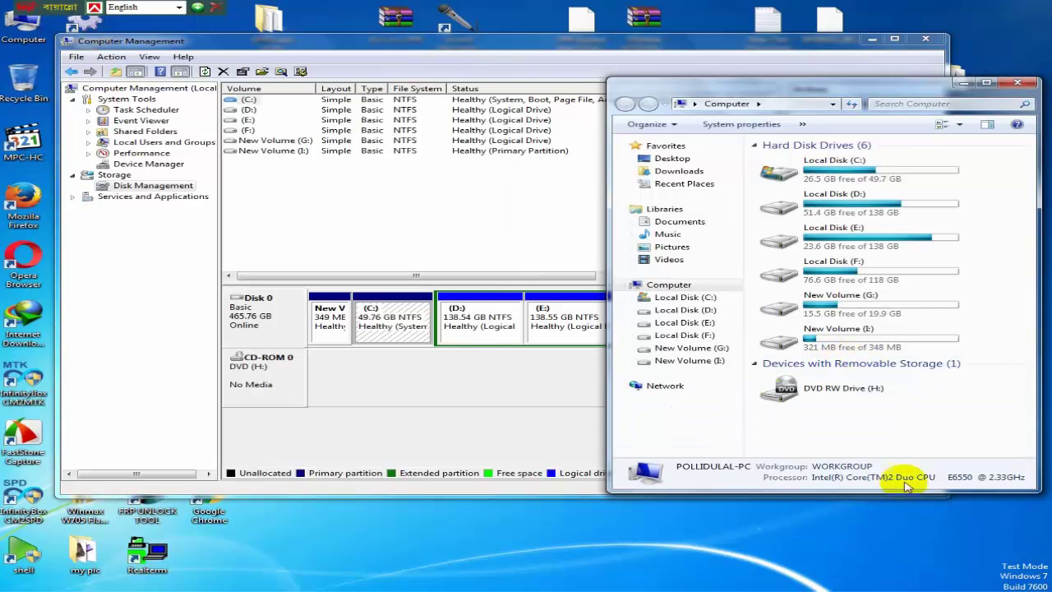
left_click_drag(628, 50, 559, 58)
Step: Review the hard disk drives listed in the Computer window, ending with New Volume (I:)
left_click(904, 103)
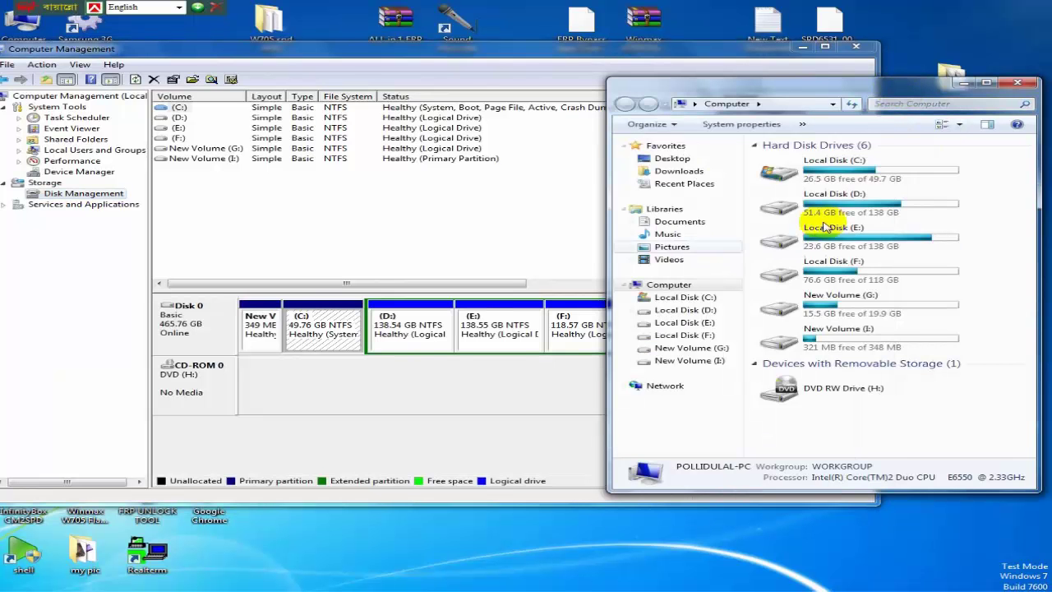
left_click(838, 170)
left_click(854, 209)
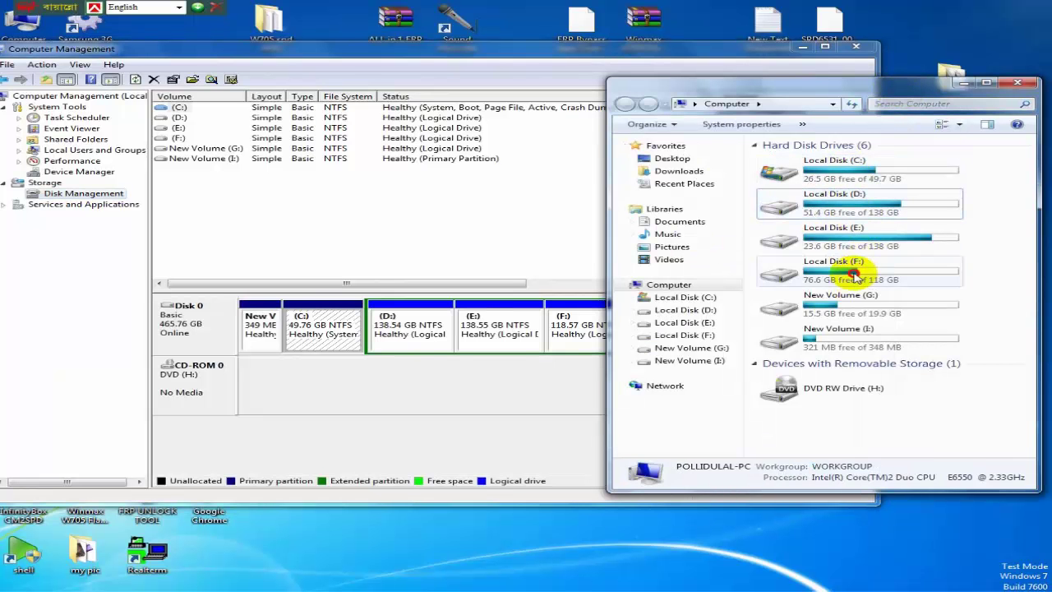
left_click(849, 305)
left_click(854, 346)
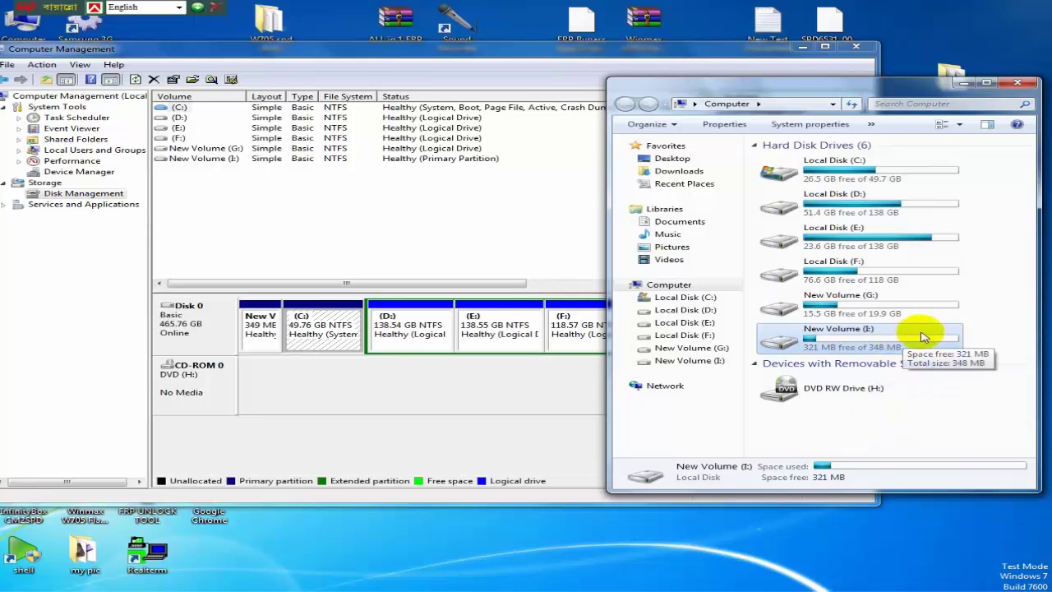
Step: Compare the drives listed in the Computer window with the Disk 0 partitions in Disk Management
left_click(579, 53)
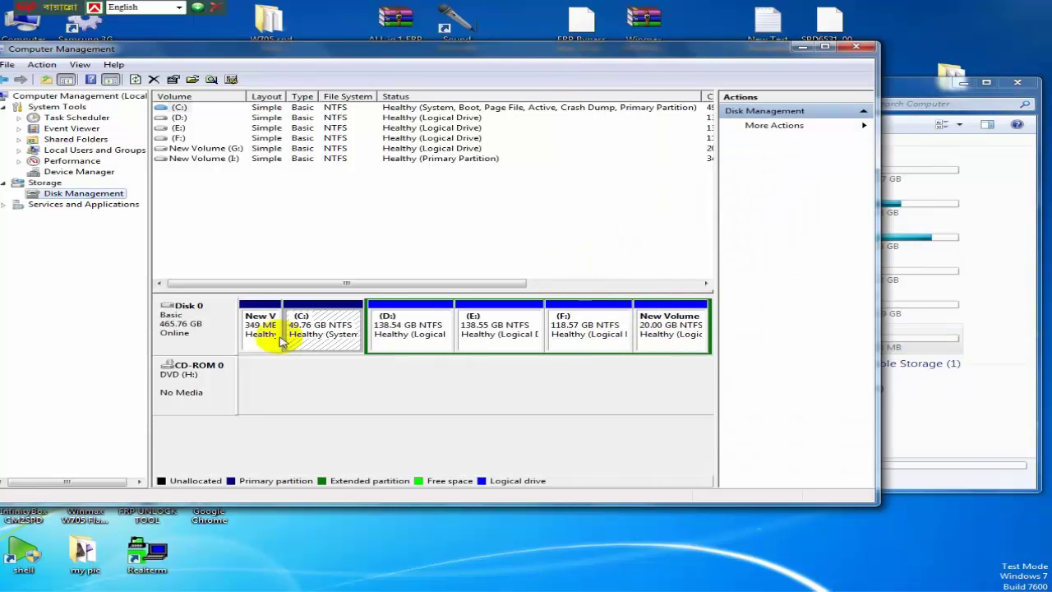
left_click(907, 87)
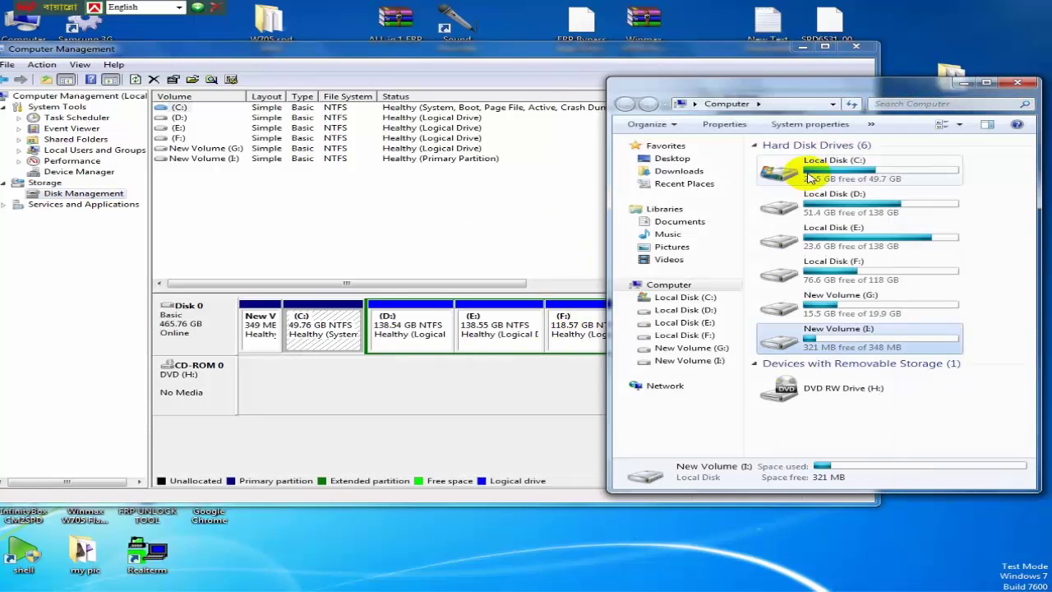
left_click_drag(567, 47, 605, 61)
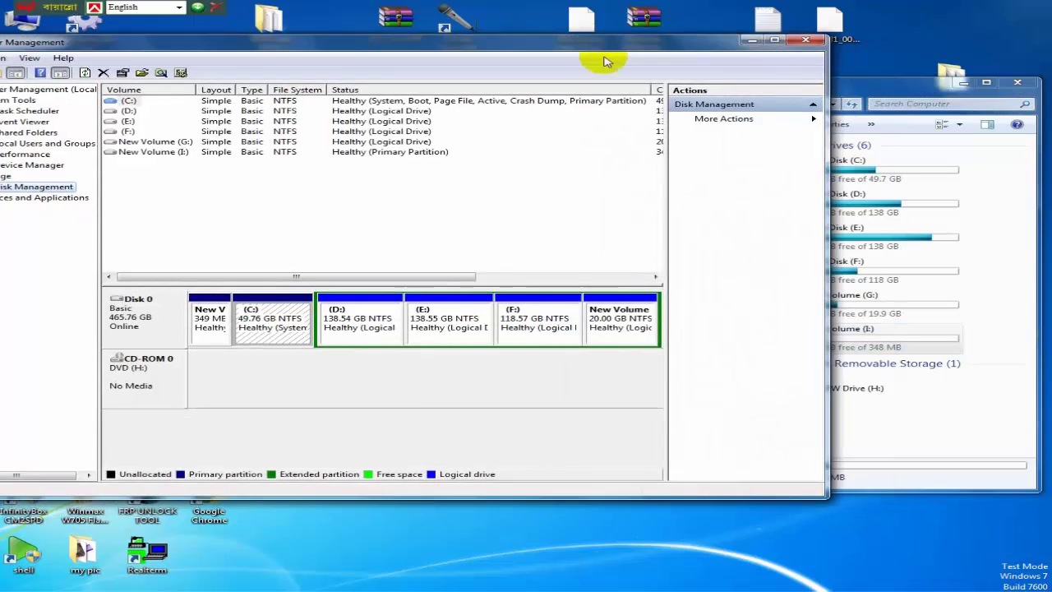
left_click(884, 88)
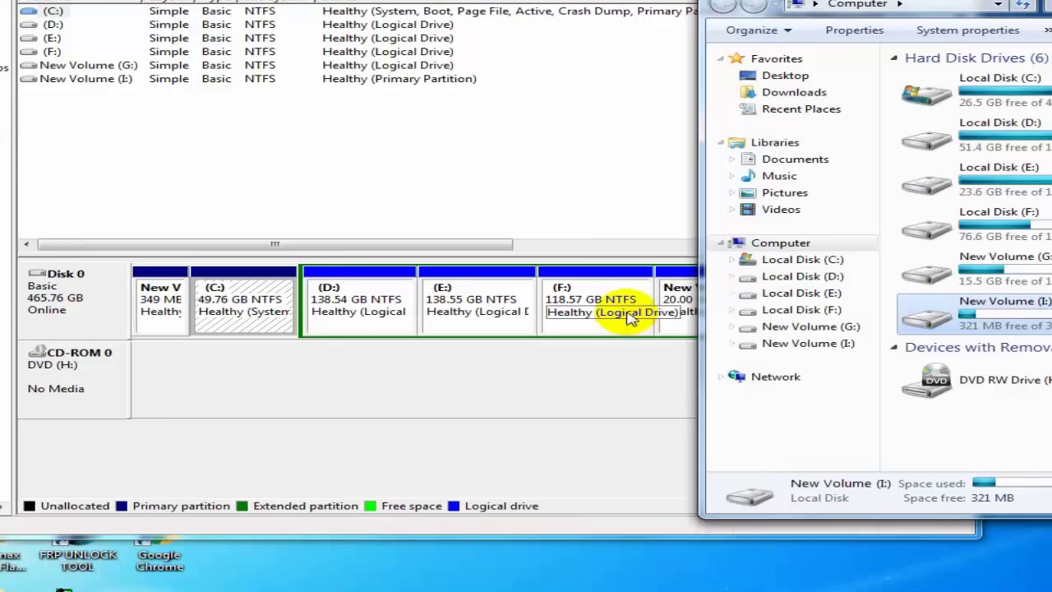
left_click_drag(924, 5, 935, 0)
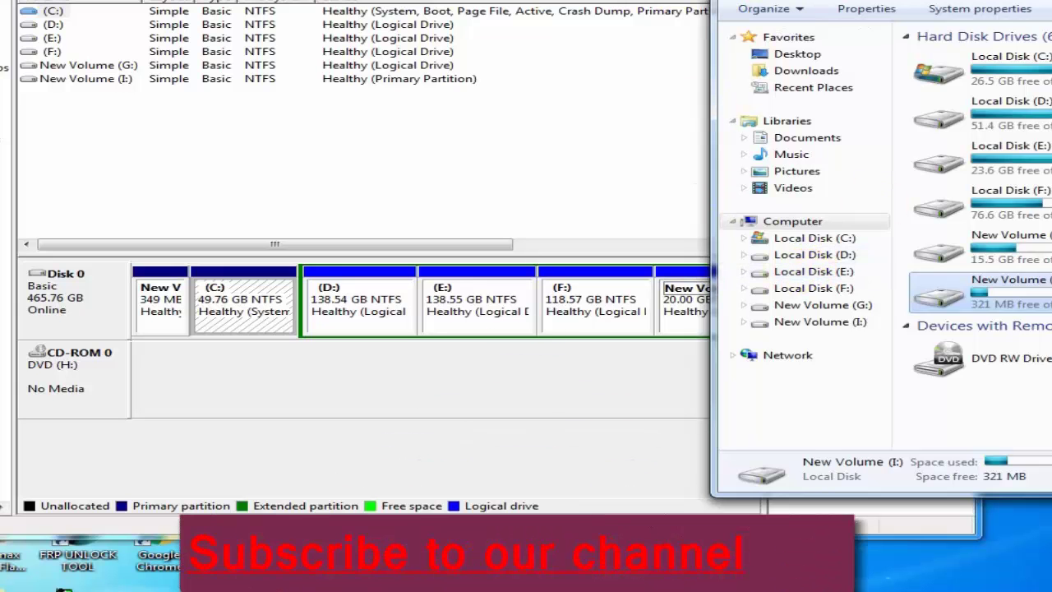
left_click(703, 369)
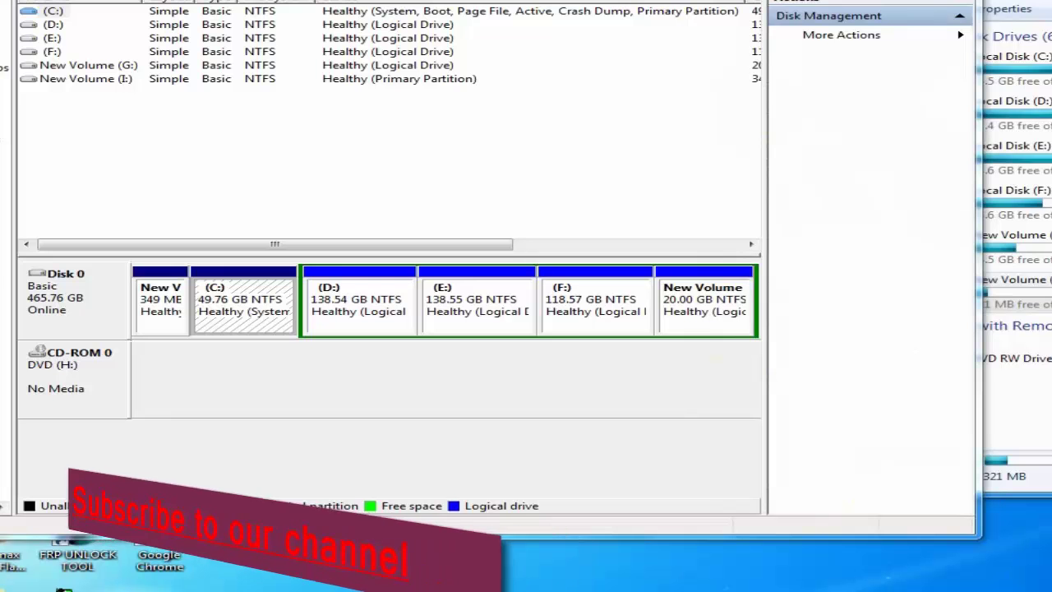
Step: Check the free space of Local Disk (F:) and compare it with the partition layout of Disk 0
left_click(994, 247)
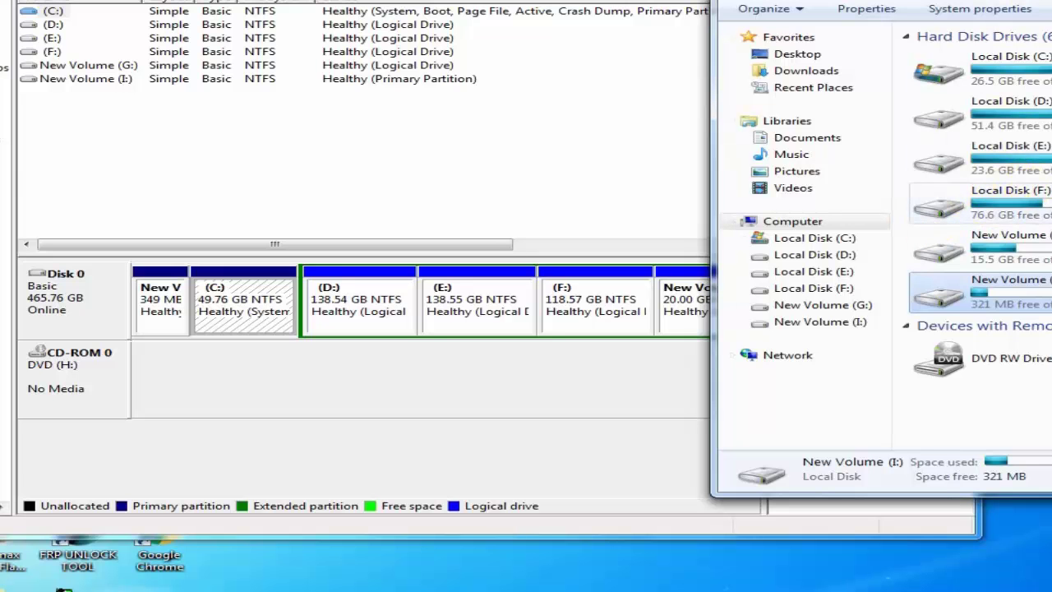
left_click(1006, 206)
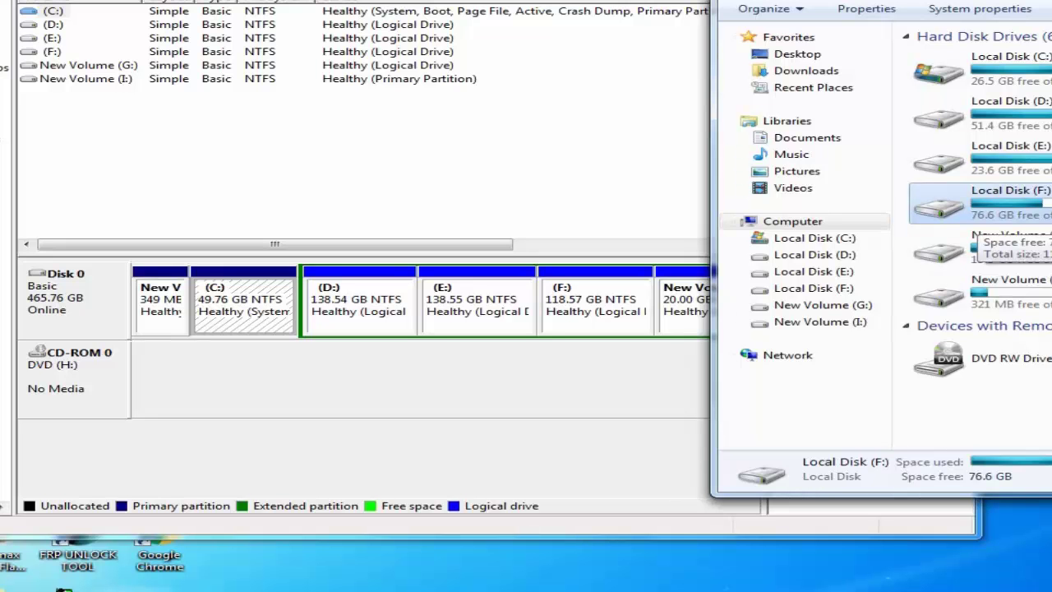
left_click(624, 124)
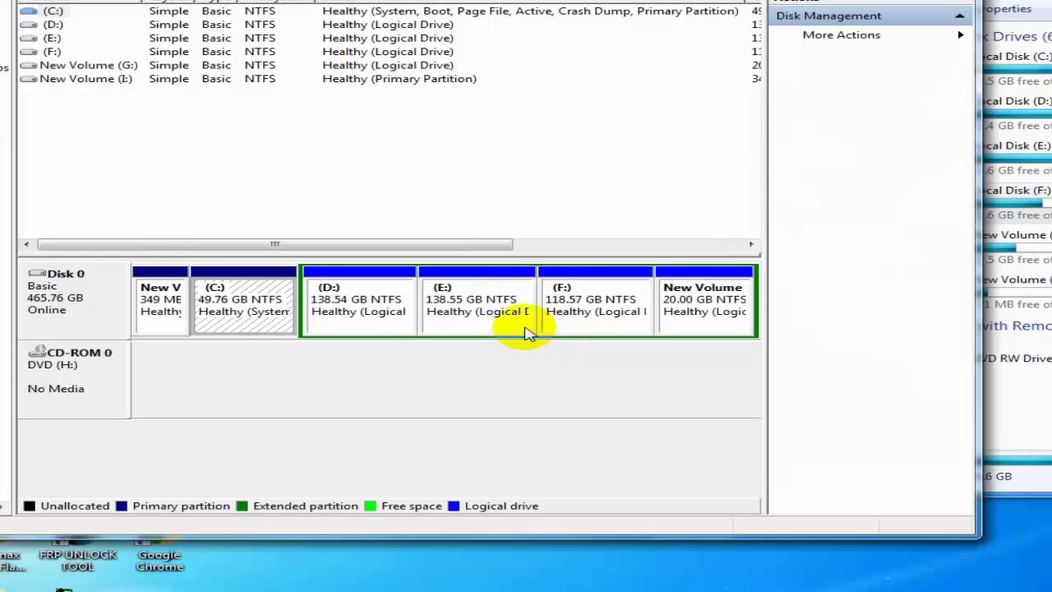
left_click(456, 316)
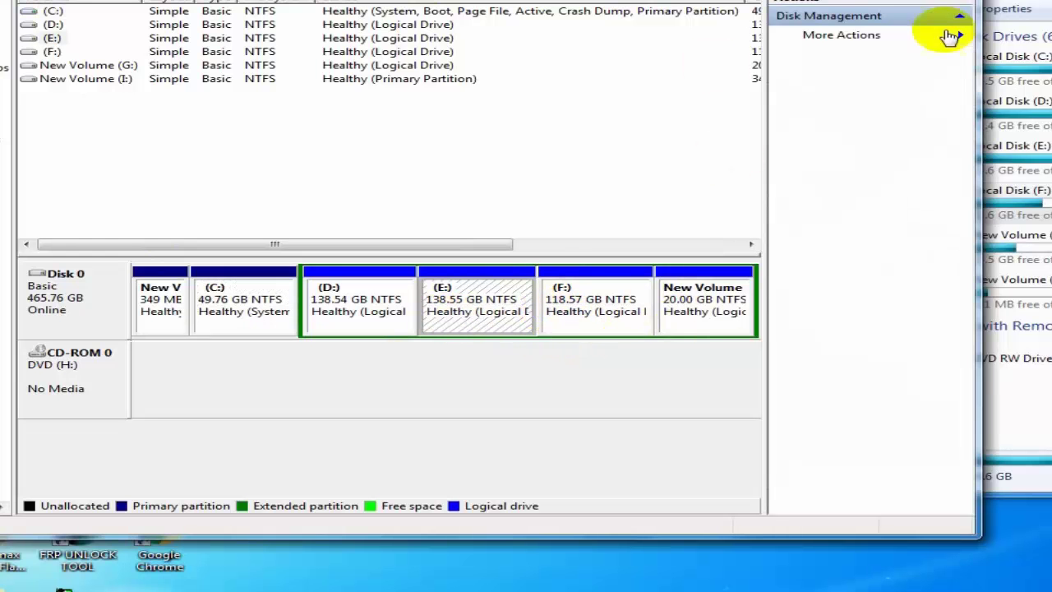
left_click(1023, 331)
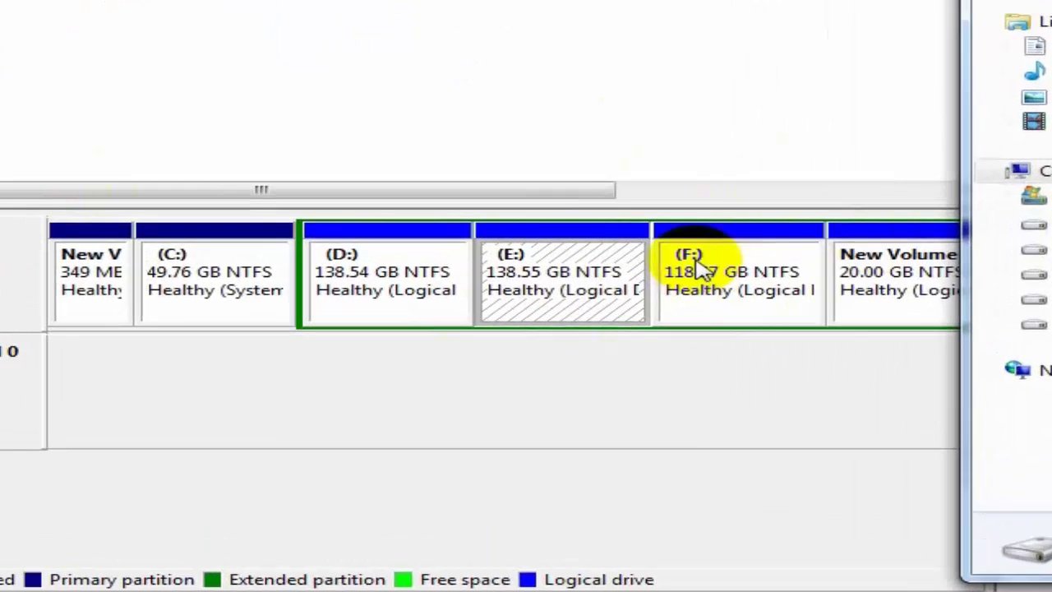
Step: Start Shrink Volume on the F: partition of Disk 0 and move the Shrink dialog aside
right_click(635, 299)
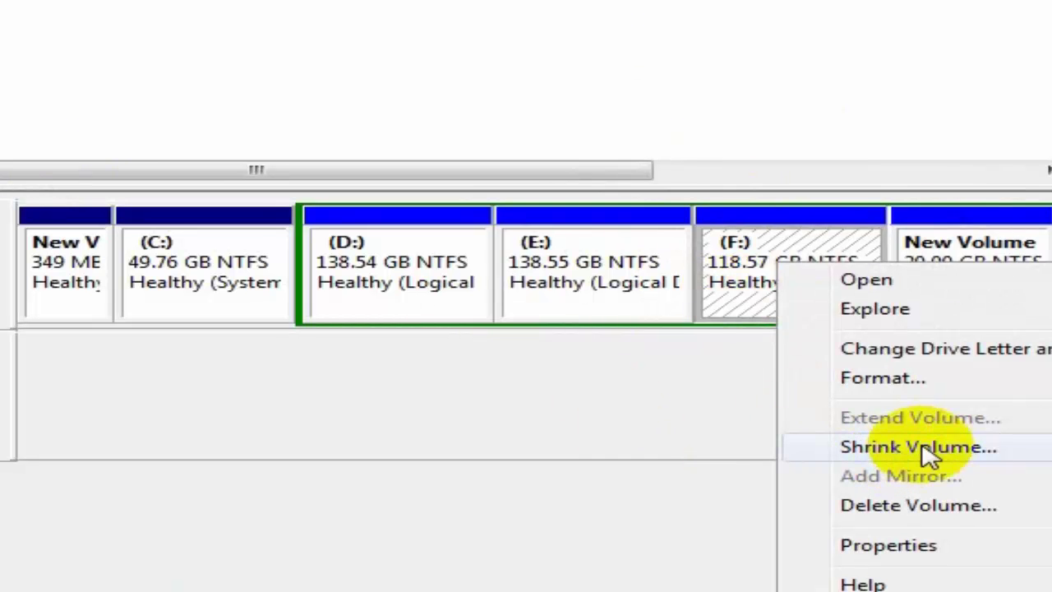
left_click(971, 448)
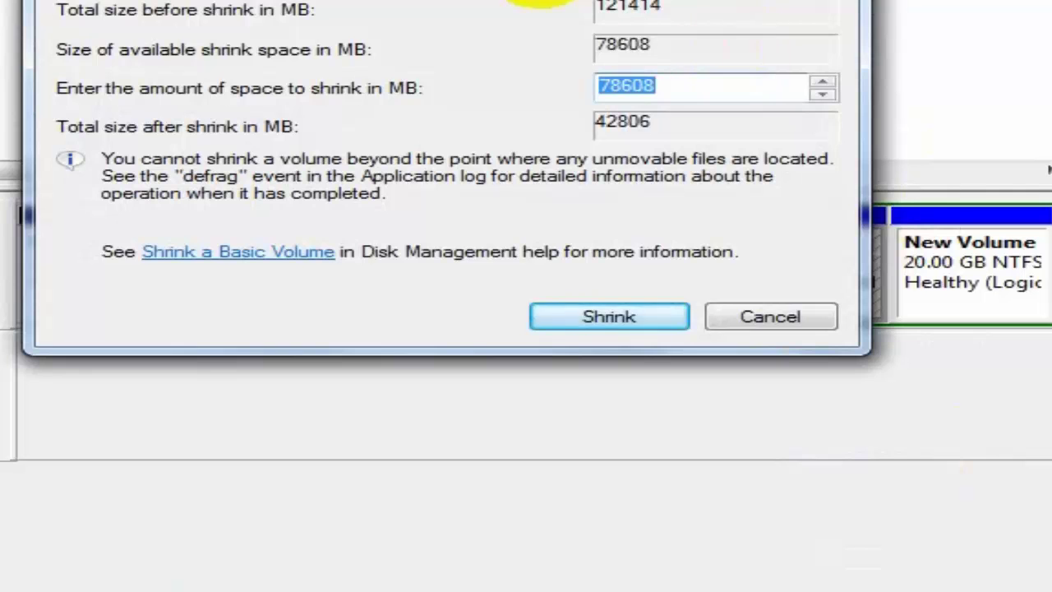
left_click_drag(539, 3, 414, 0)
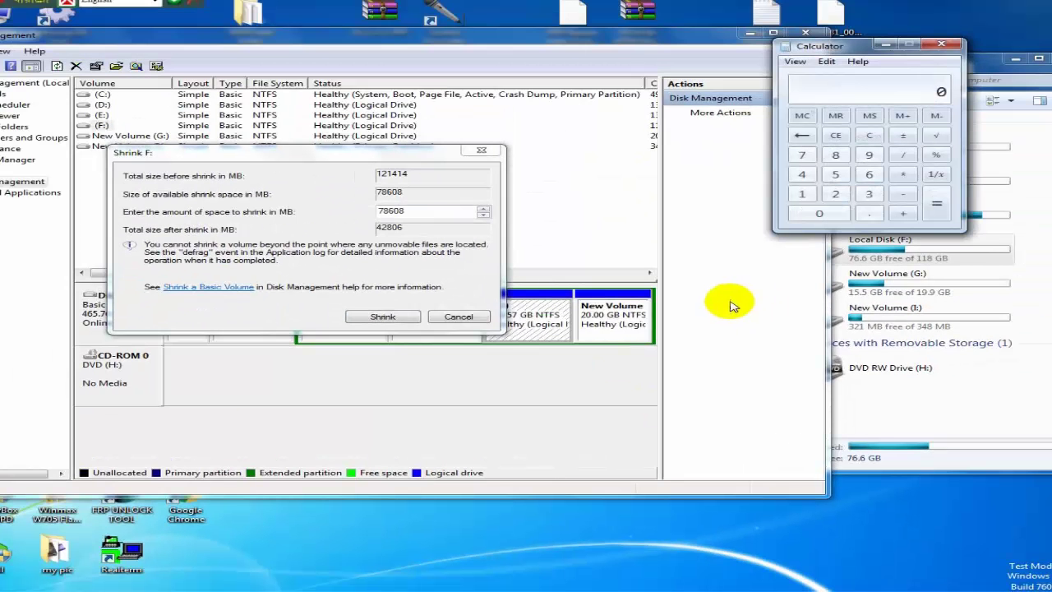
Step: Place the Calculator beside the Shrink dialog and multiply 20 by 1024 to convert 20 GB to megabytes
left_click_drag(846, 65, 667, 399)
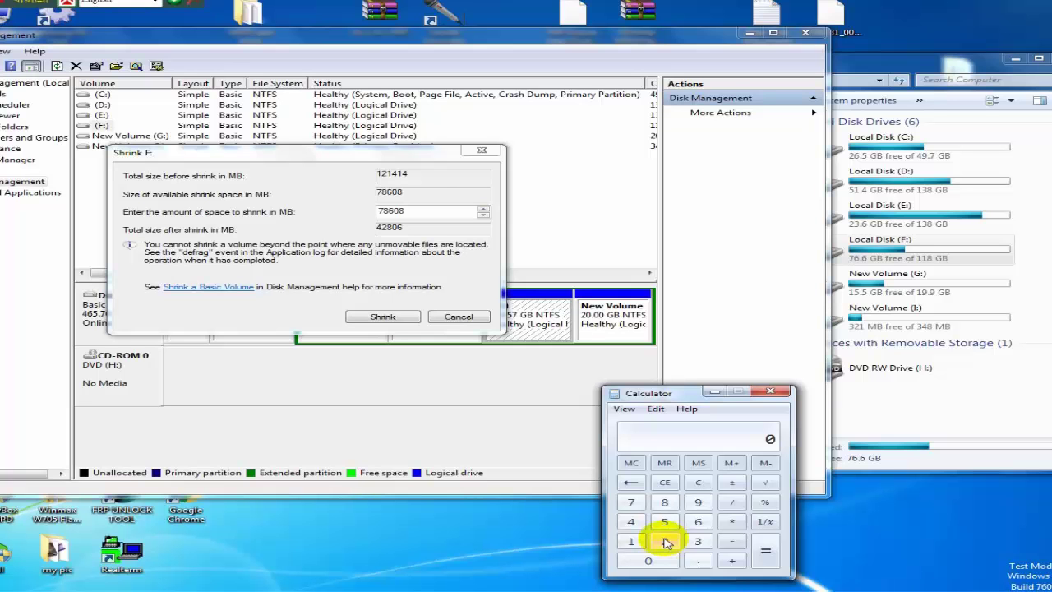
left_click(433, 210)
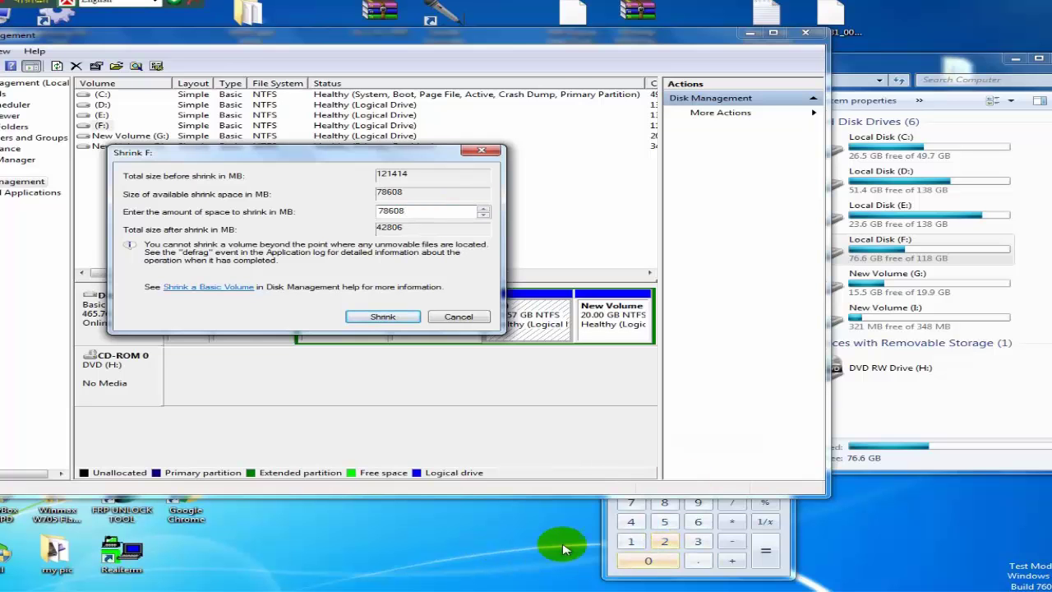
left_click(608, 544)
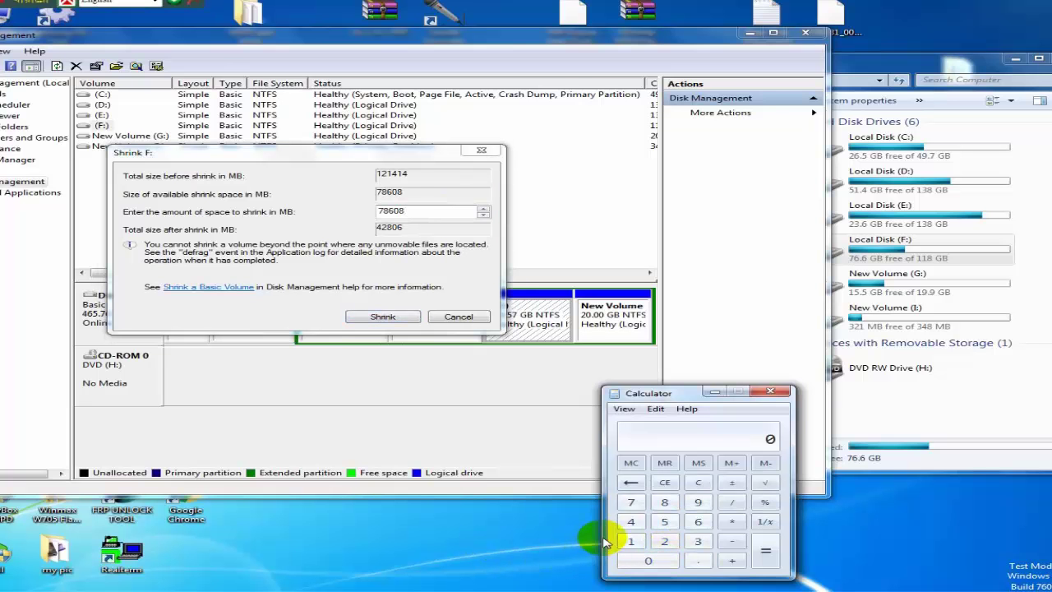
left_click(670, 542)
left_click(657, 561)
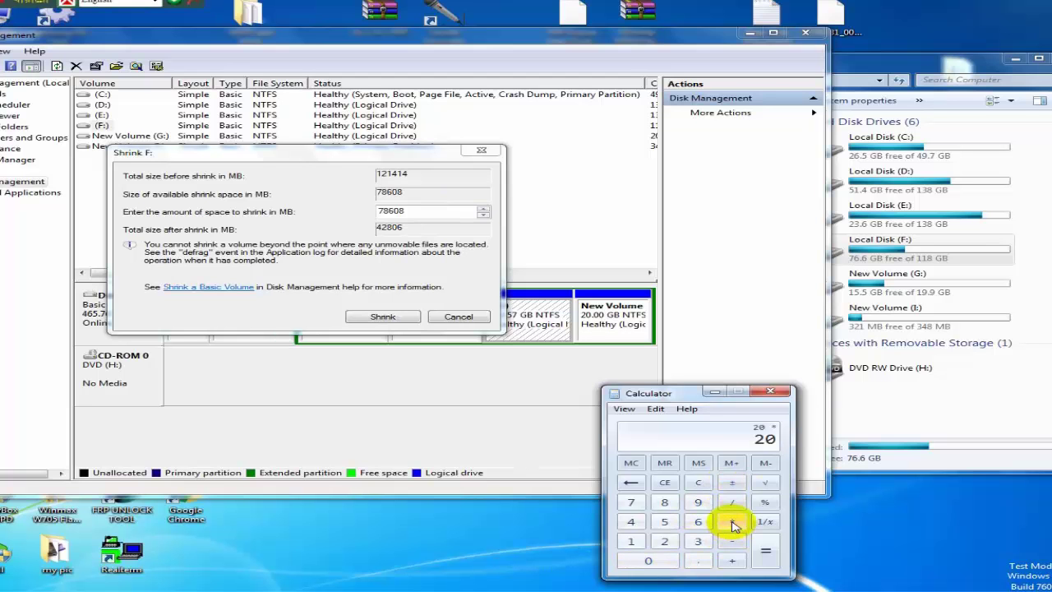
left_click(630, 541)
left_click(665, 559)
left_click(664, 543)
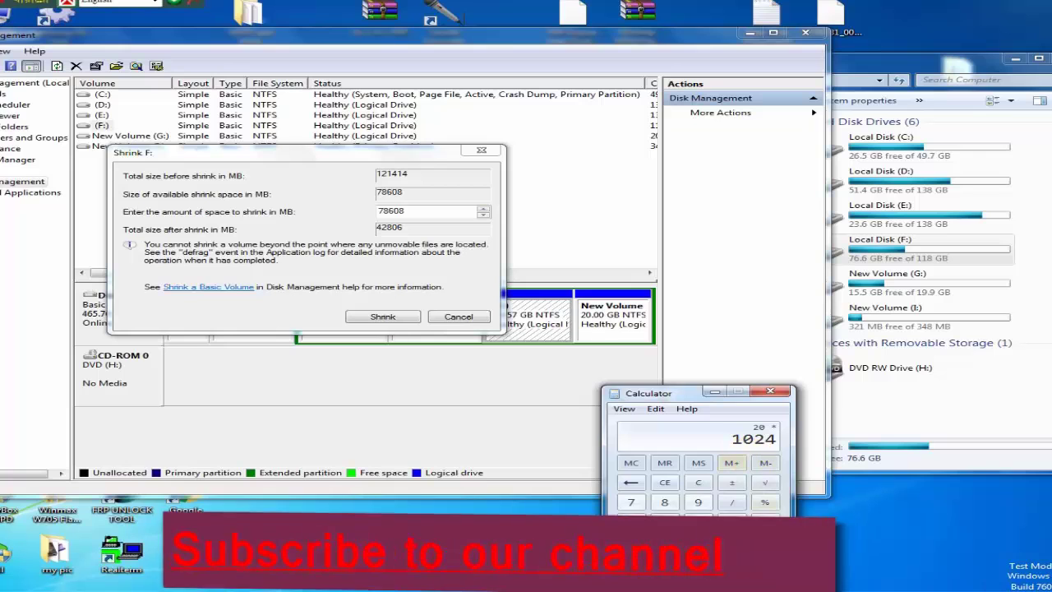
left_click(764, 551)
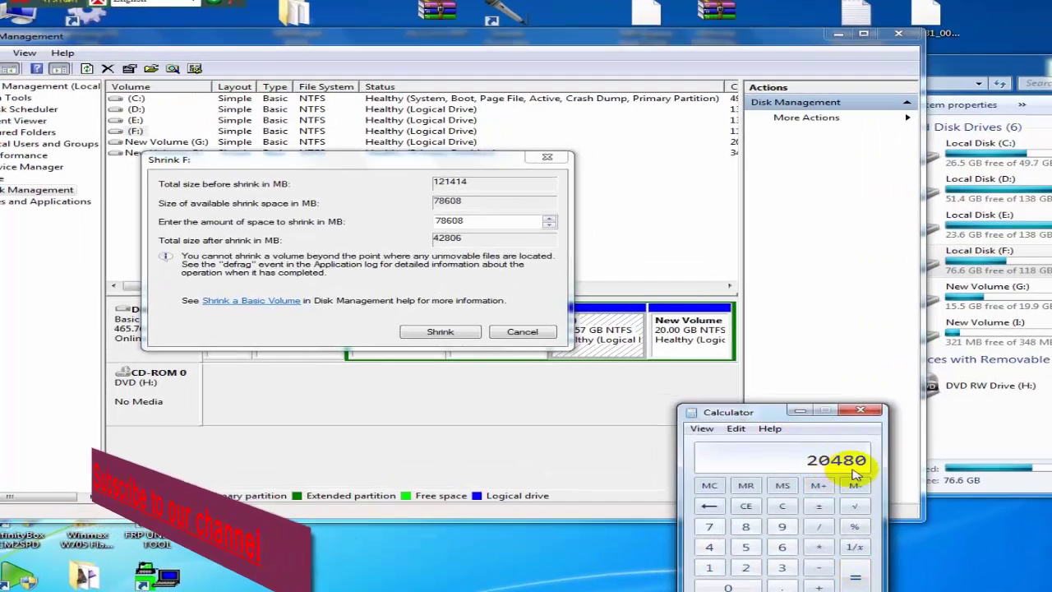
Step: Set the amount of space to shrink to 20480 MB and shrink the F: partition
left_click(473, 220)
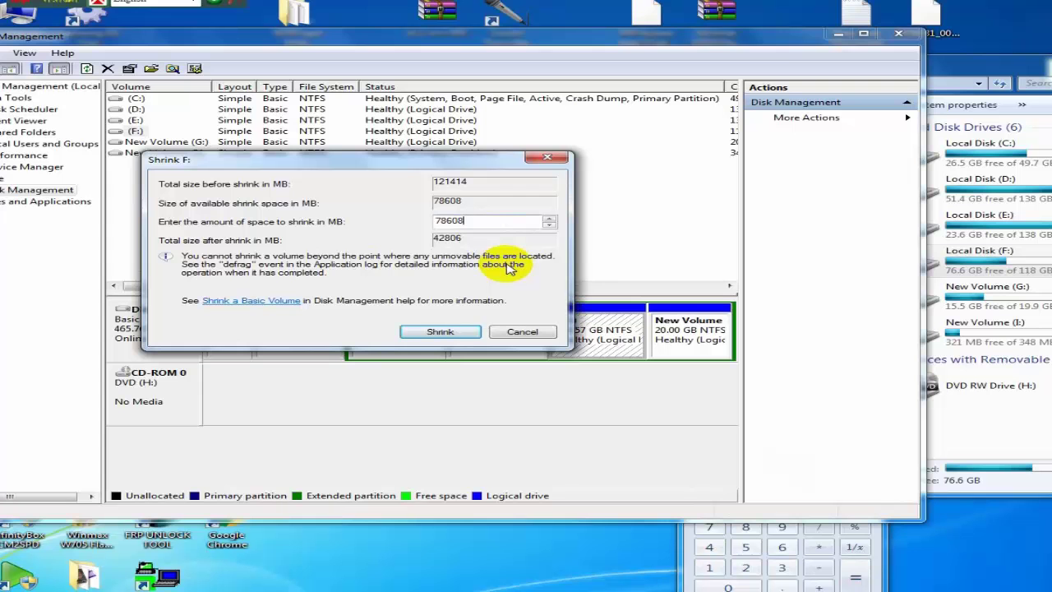
key("BackSpace")
key("BackSpace")
key("BackSpace")
key("BackSpace")
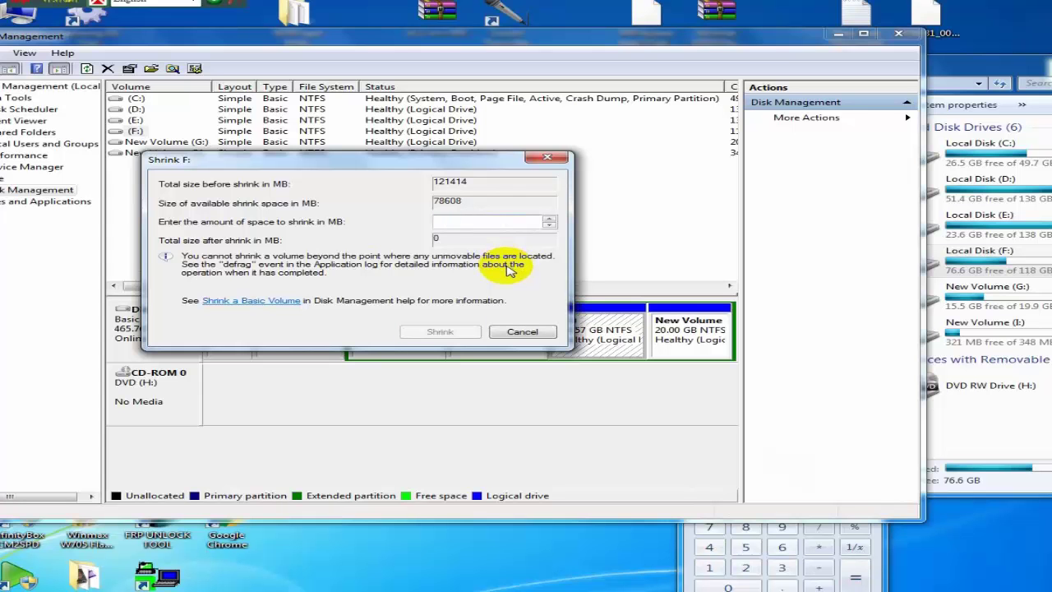
type("20")
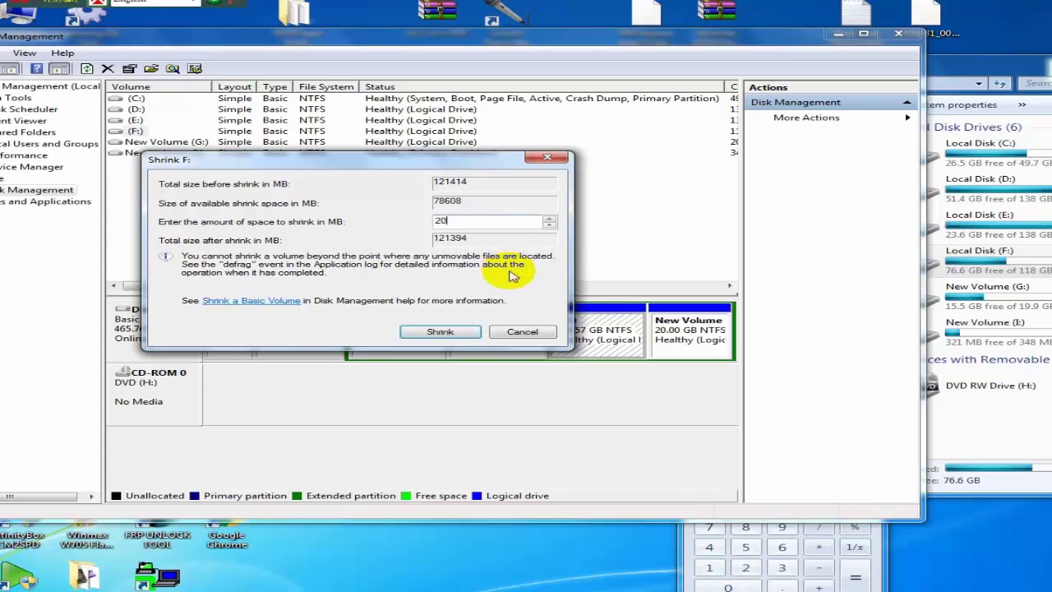
type("480")
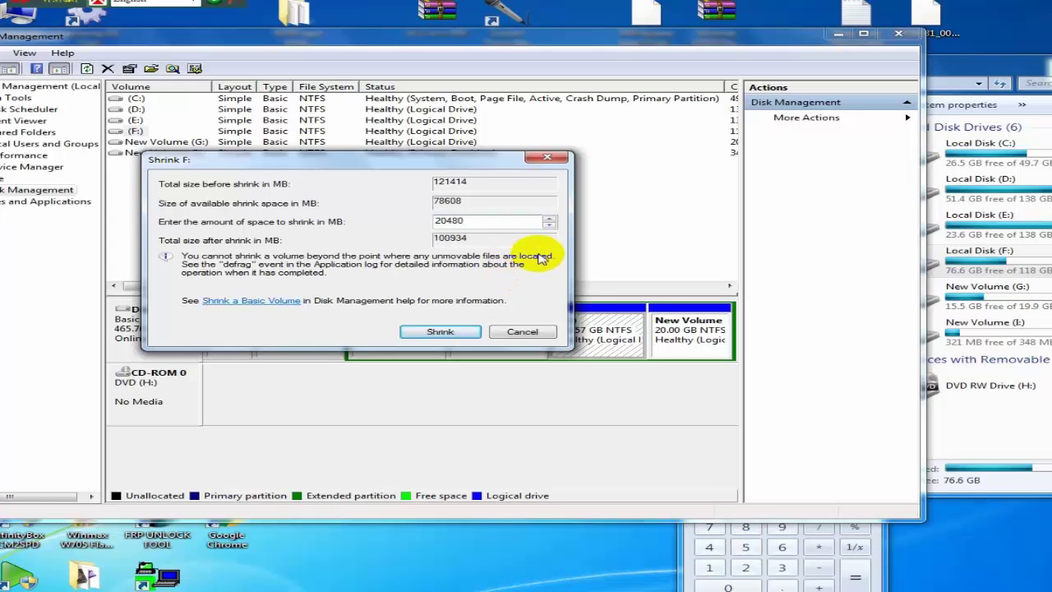
left_click(456, 333)
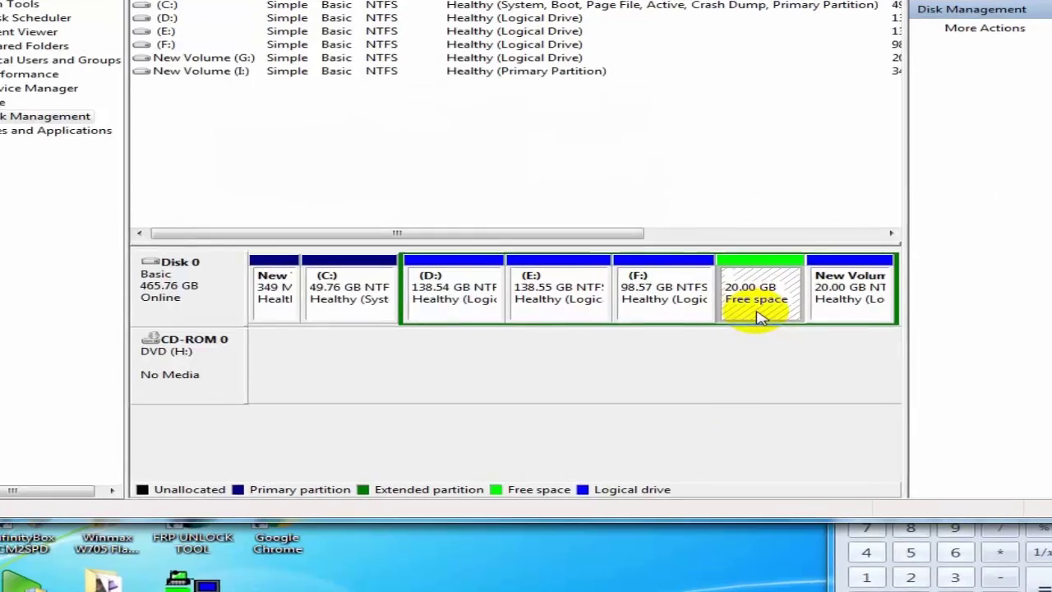
Step: Check the free space on Disk 0 against the drives listed in the Computer window
left_click(746, 319)
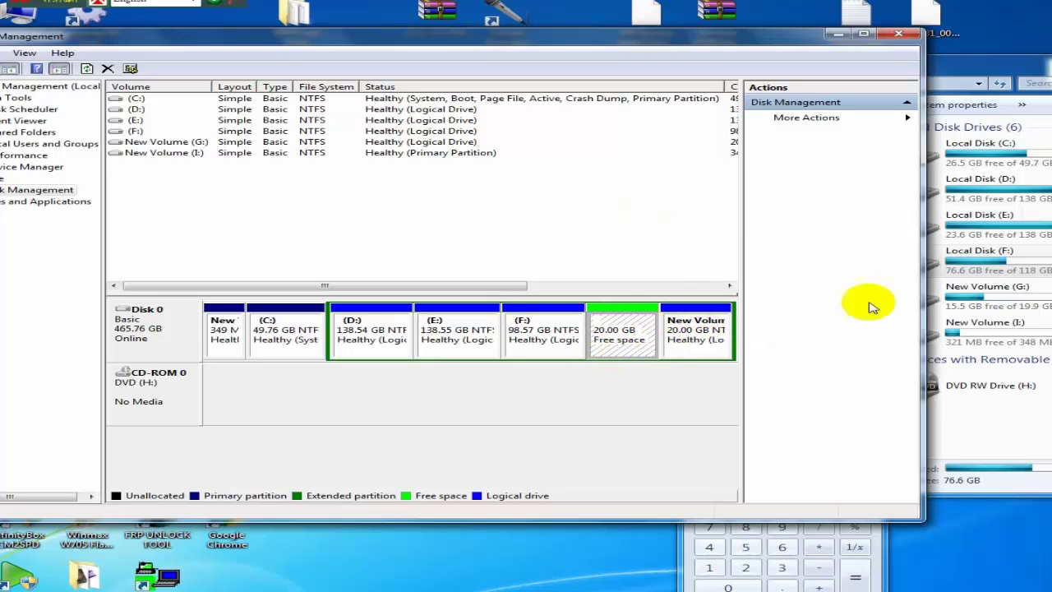
left_click(1027, 267)
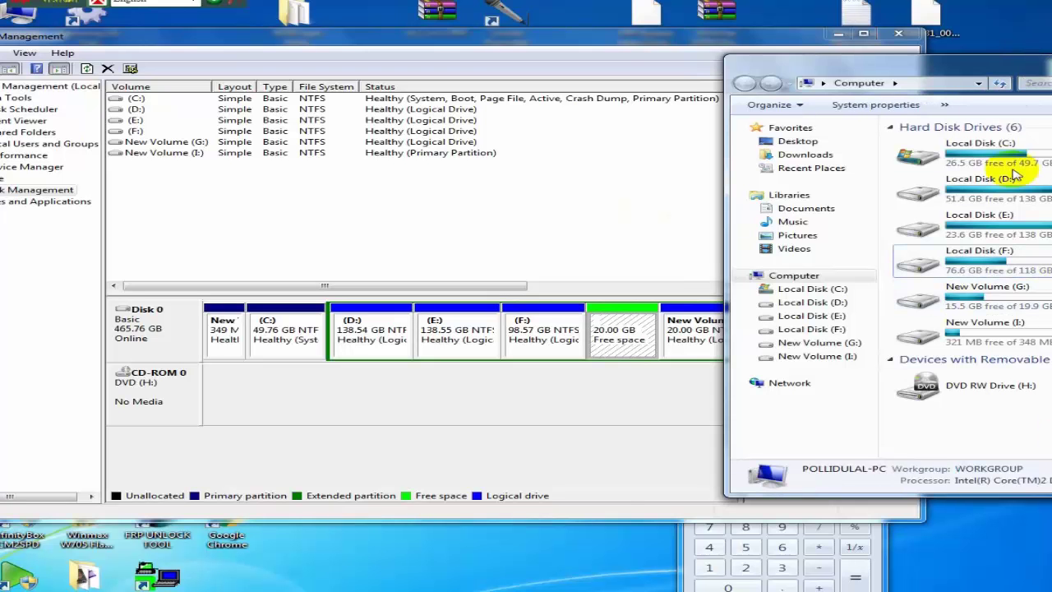
left_click(657, 45)
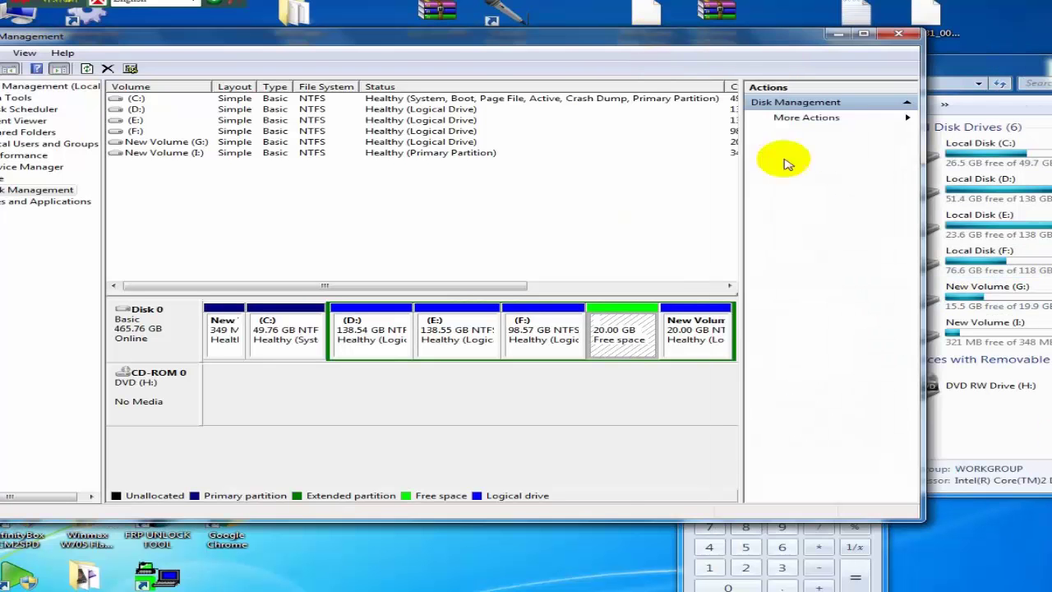
Step: Create a 20480 MB simple volume in the Disk 0 free space with drive letter J:, quick-formatted as NTFS and labelled New Volume
right_click(616, 332)
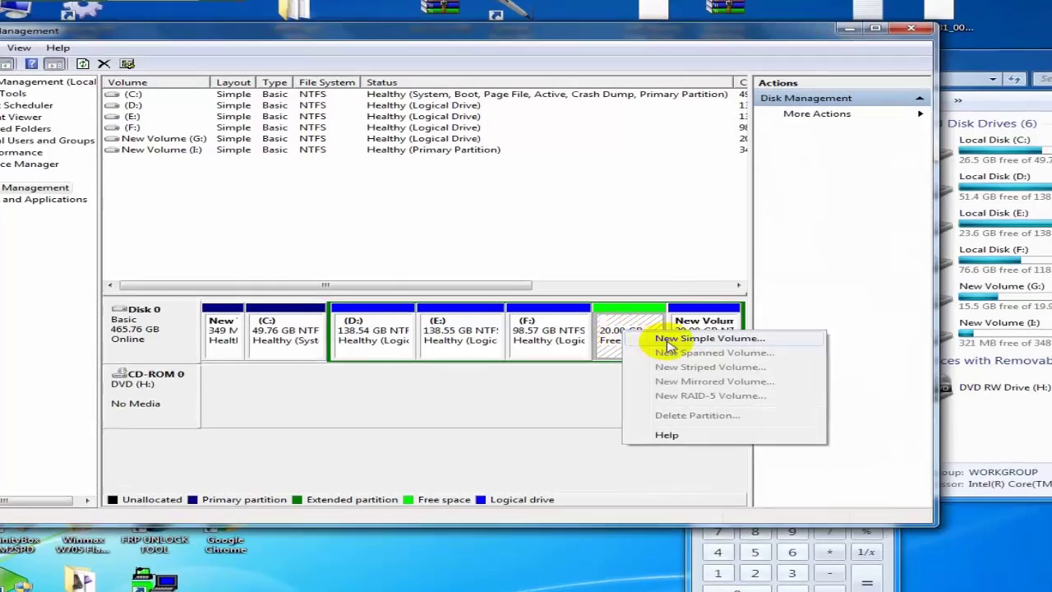
left_click(739, 341)
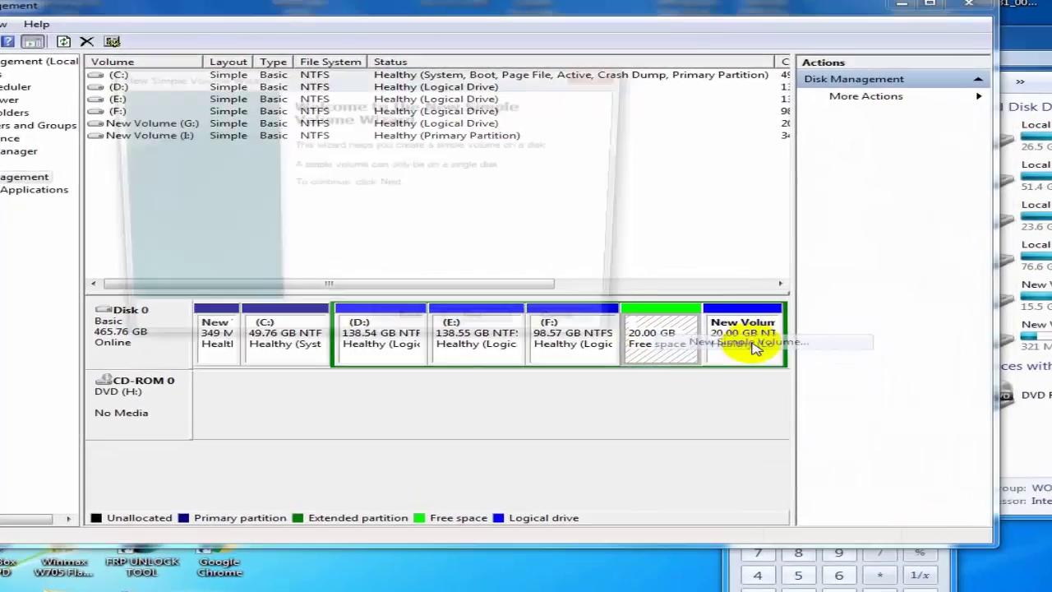
left_click(498, 333)
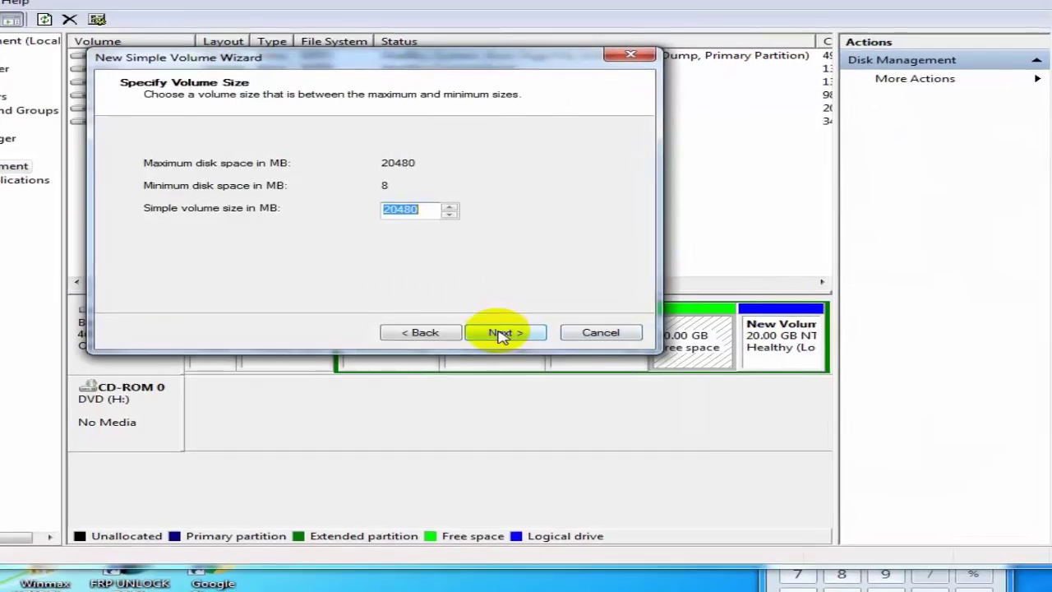
left_click(499, 333)
left_click(511, 335)
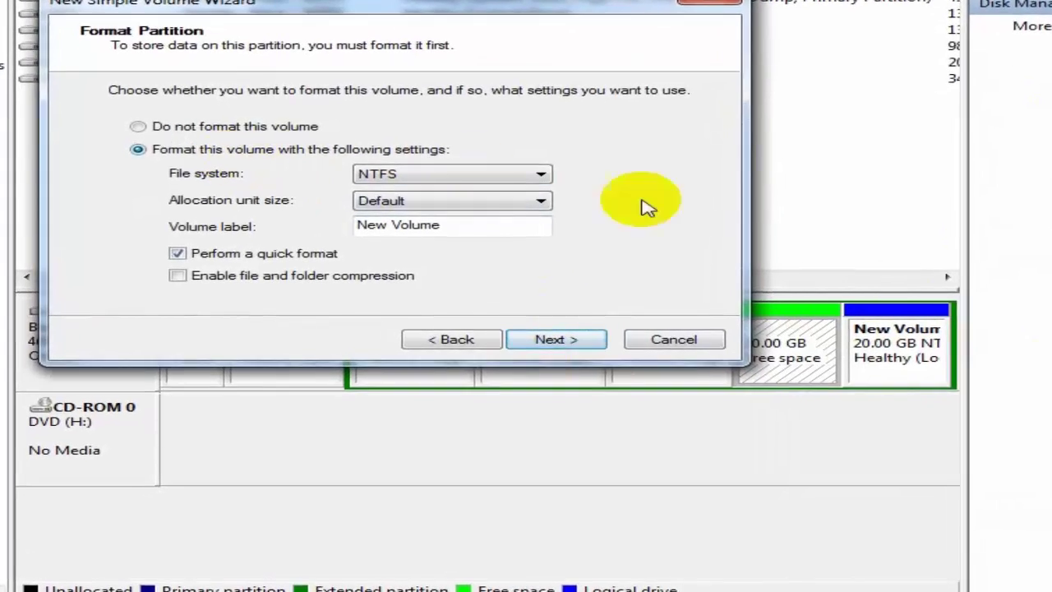
left_click(548, 340)
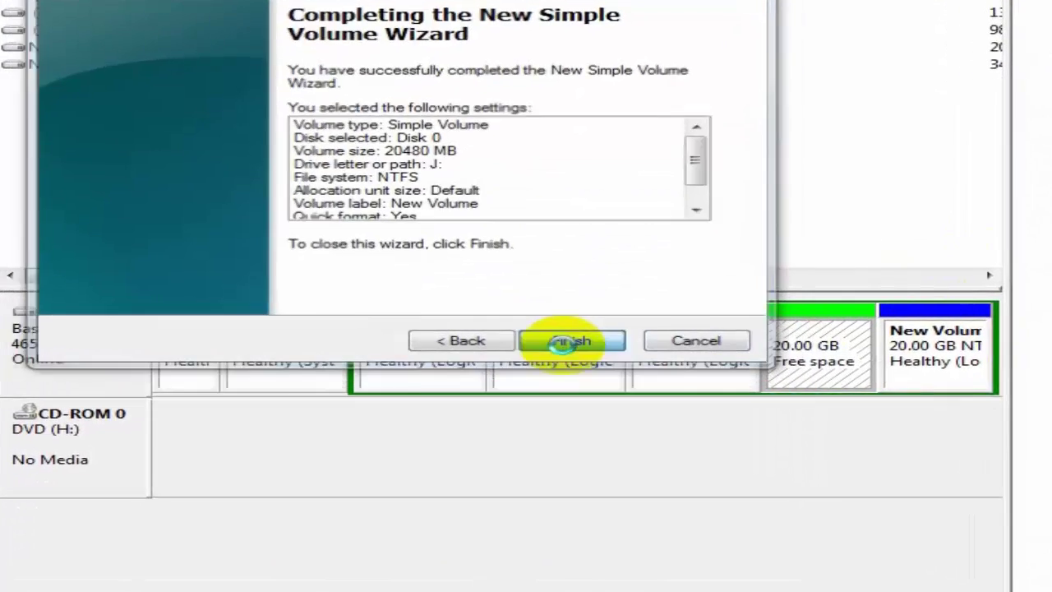
left_click(557, 355)
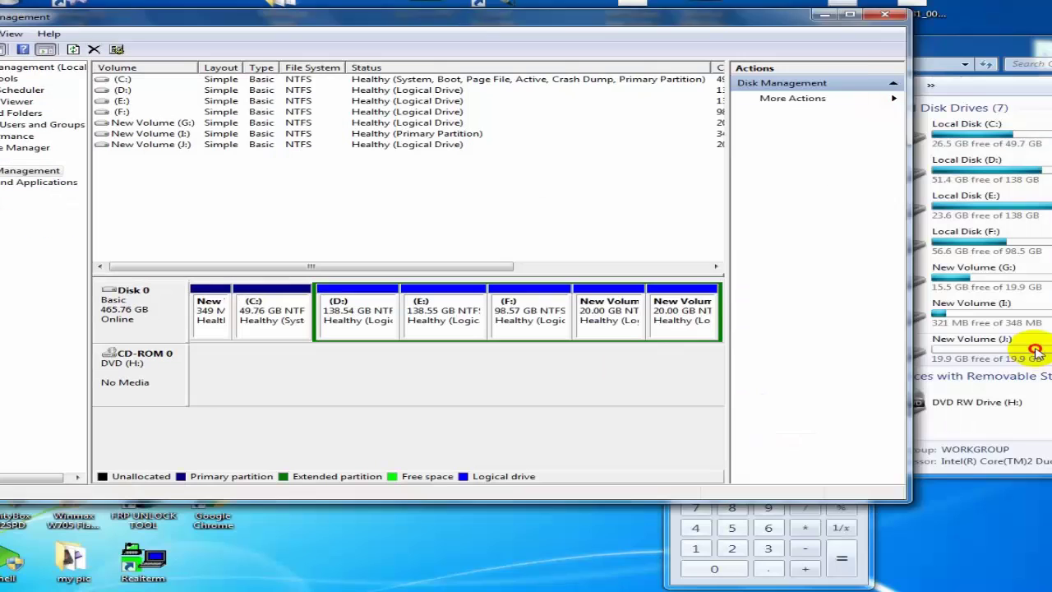
Step: Check New Volume (J:) in the Computer window and compare it with the Disk 0 layout in Disk Management
left_click(1027, 343)
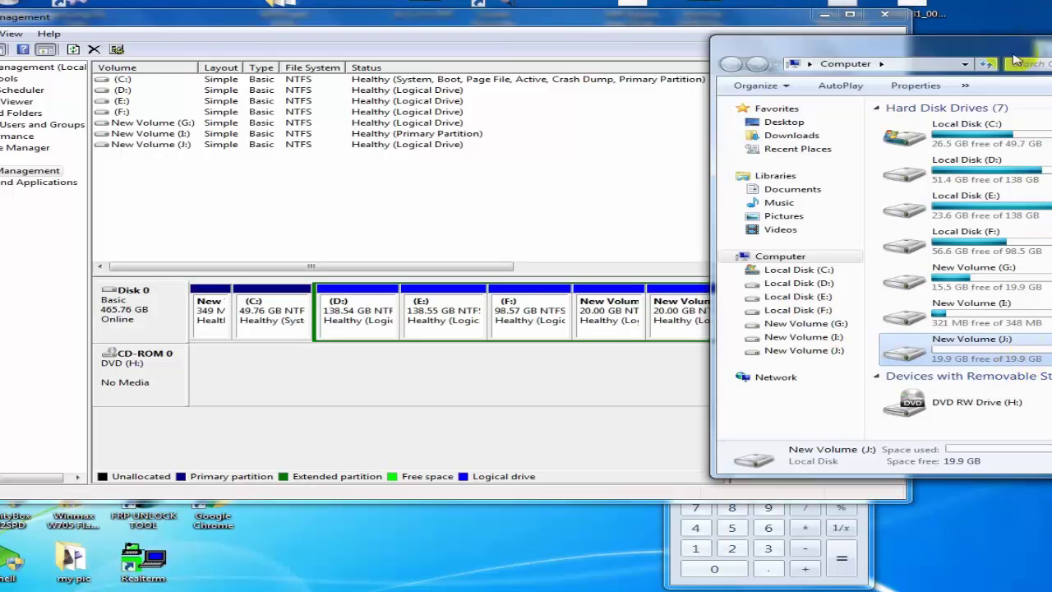
left_click(1009, 345)
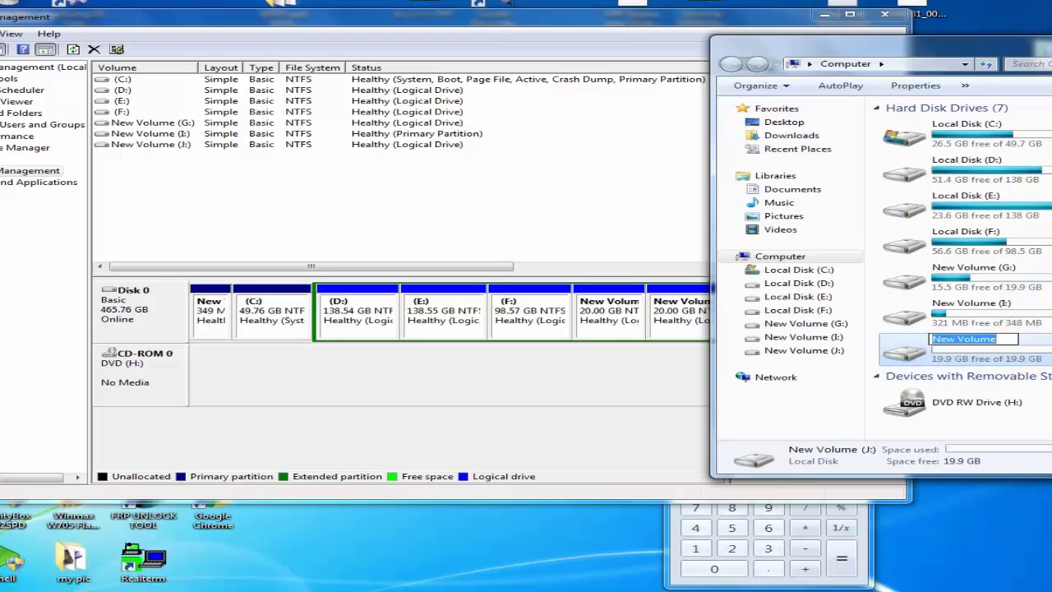
left_click_drag(980, 50, 990, 47)
left_click(631, 24)
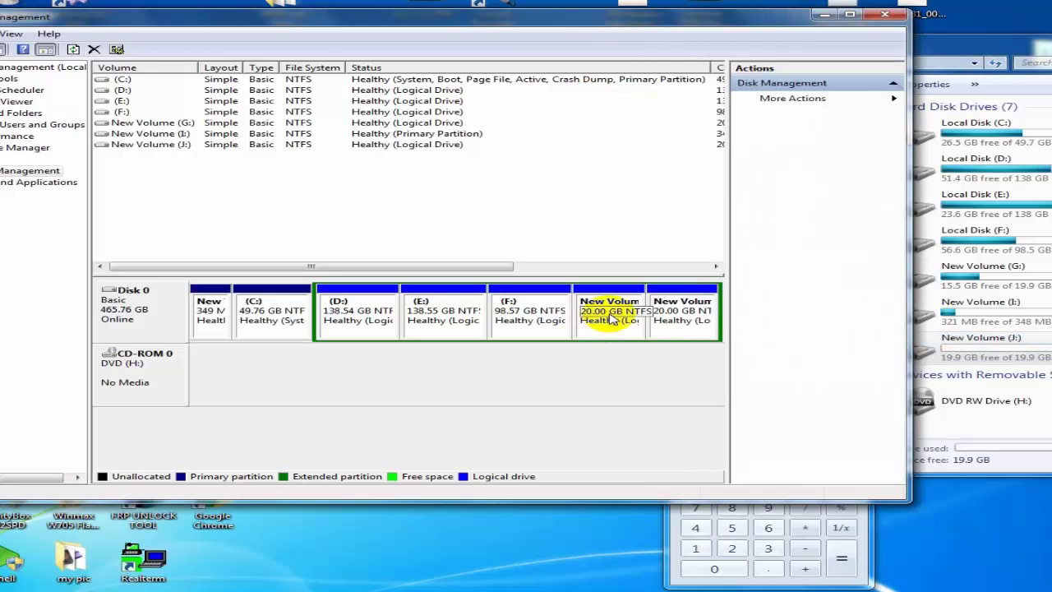
left_click(955, 367)
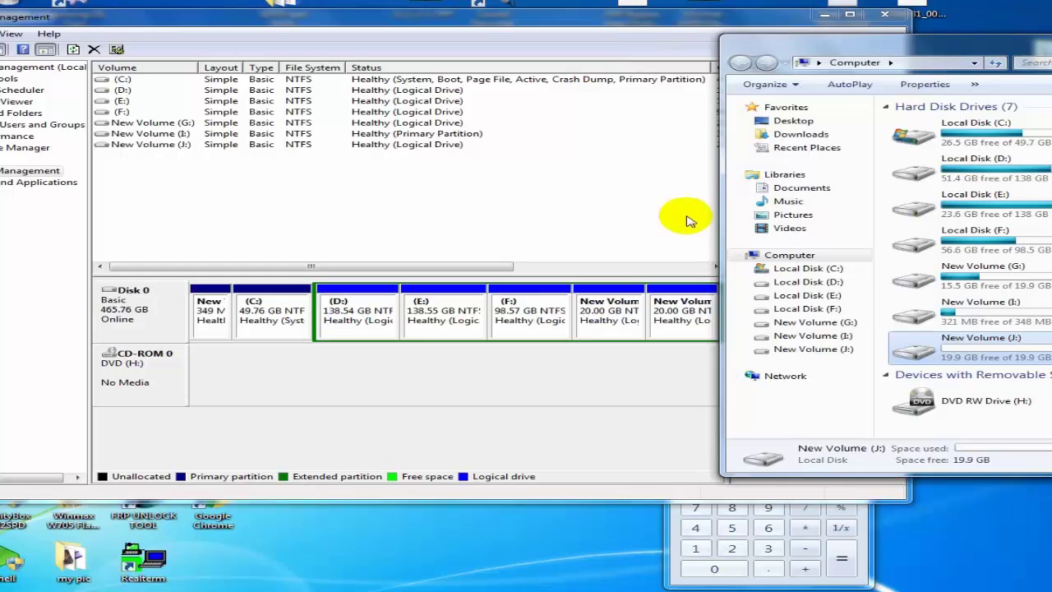
left_click(656, 21)
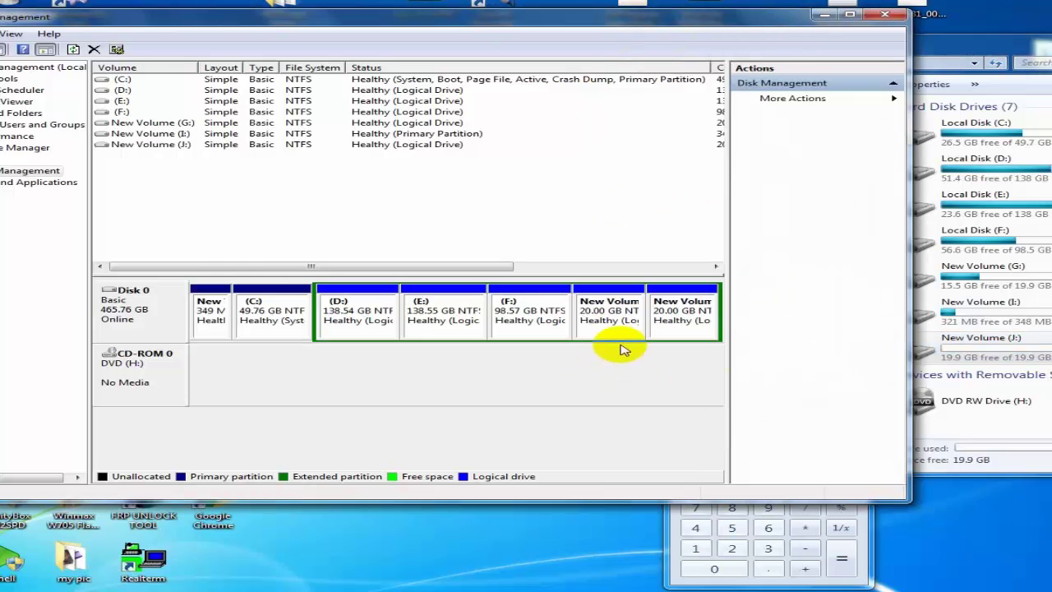
Step: Examine the C:, D: and F: partitions and the two 20 GB New Volume partitions on Disk 0
left_click(612, 320)
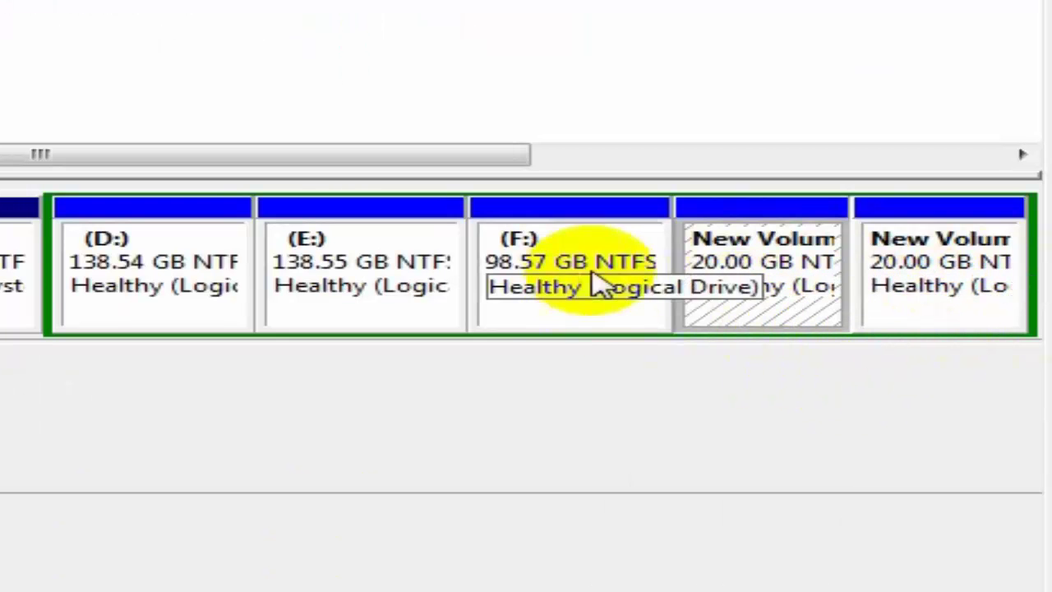
left_click(953, 276)
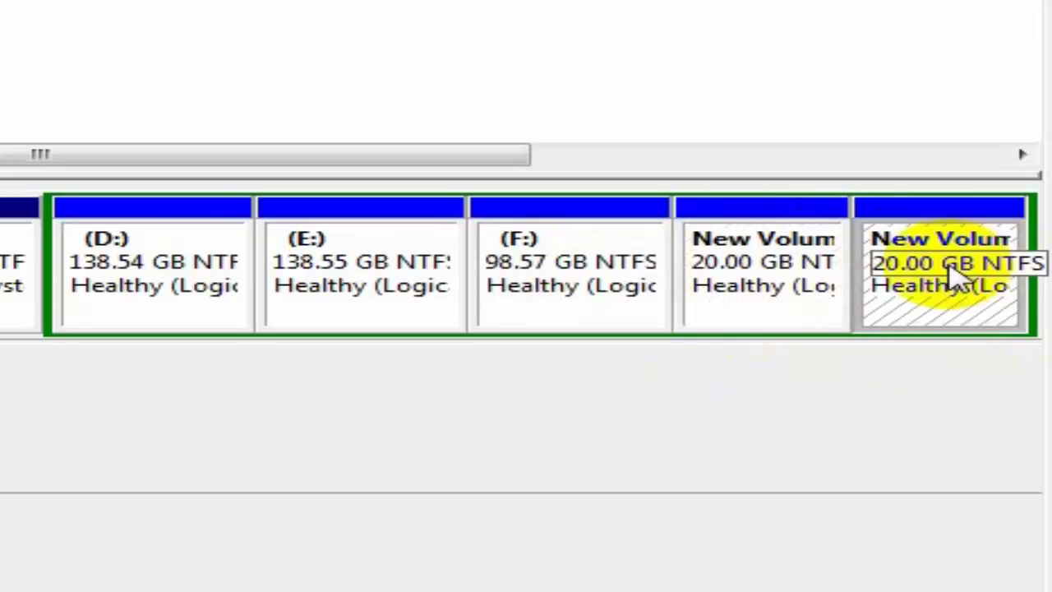
left_click(575, 302)
left_click(793, 297)
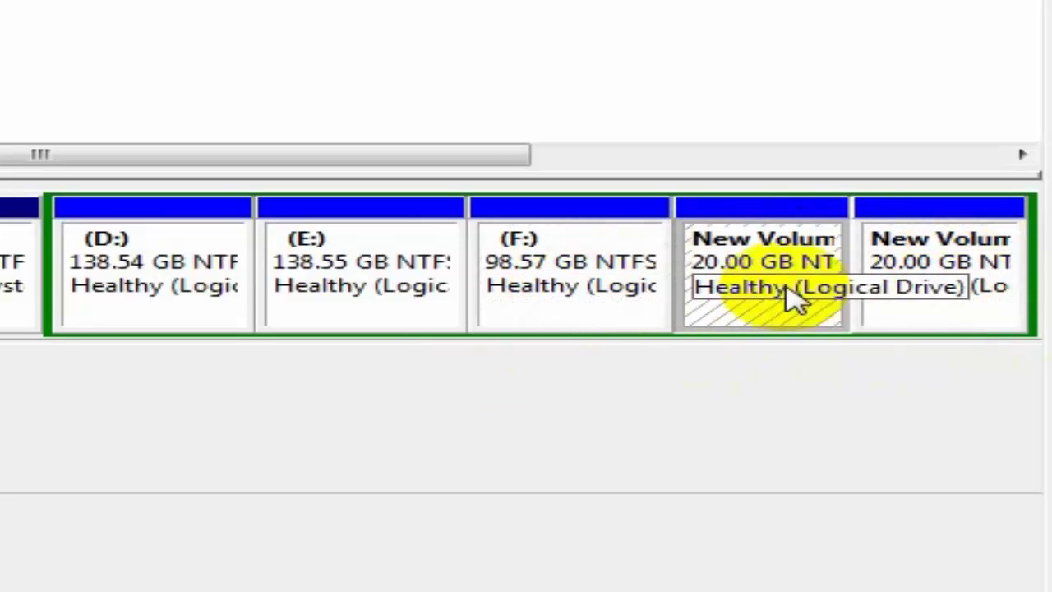
left_click(20, 271)
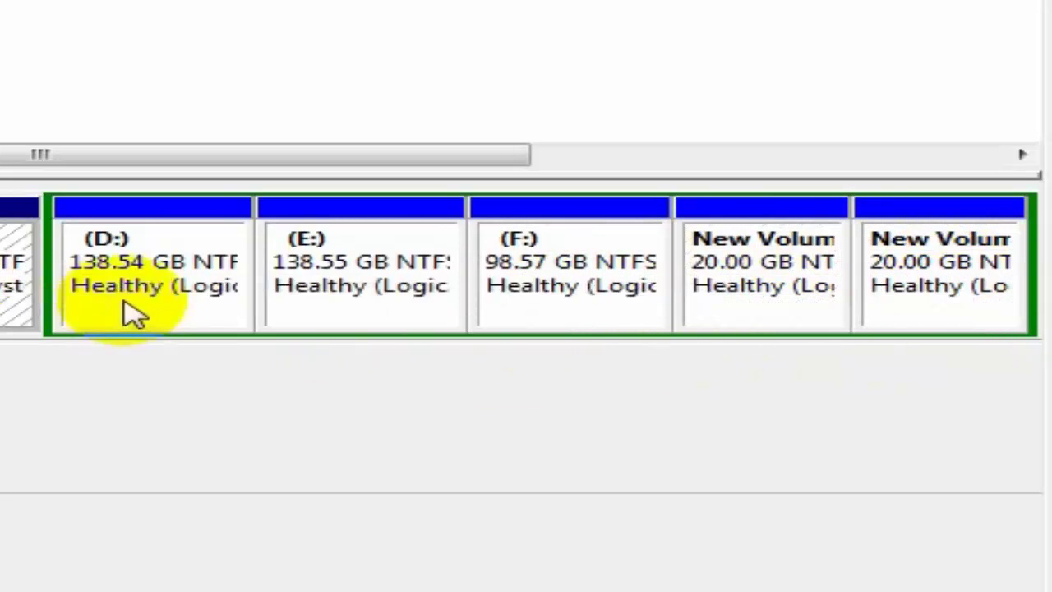
left_click(164, 271)
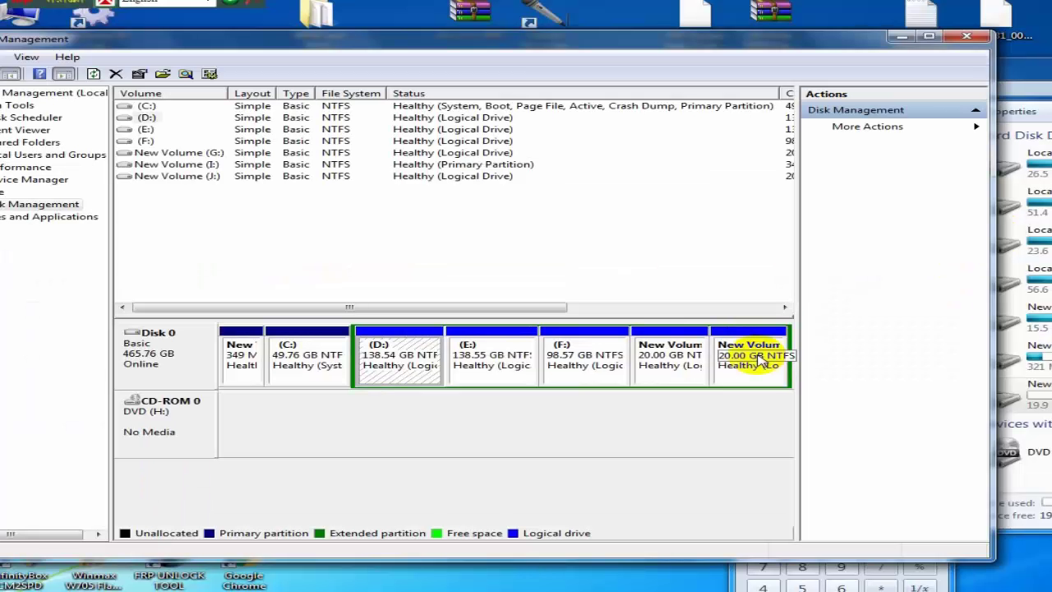
Step: Match the New Volume (J:) partition beside F: with its drive entry in the Computer window
left_click(668, 366)
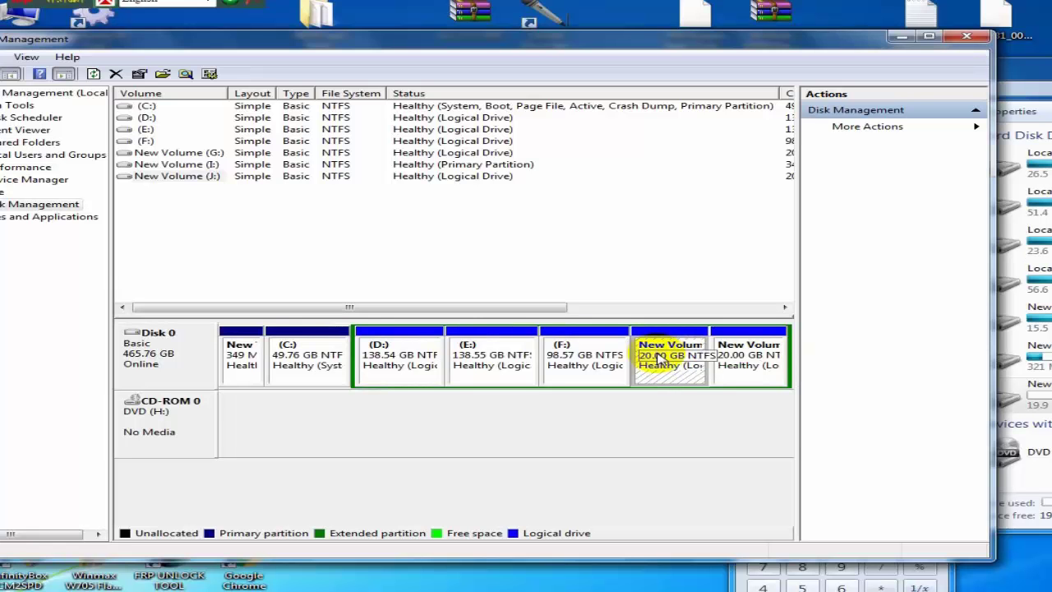
left_click(367, 356)
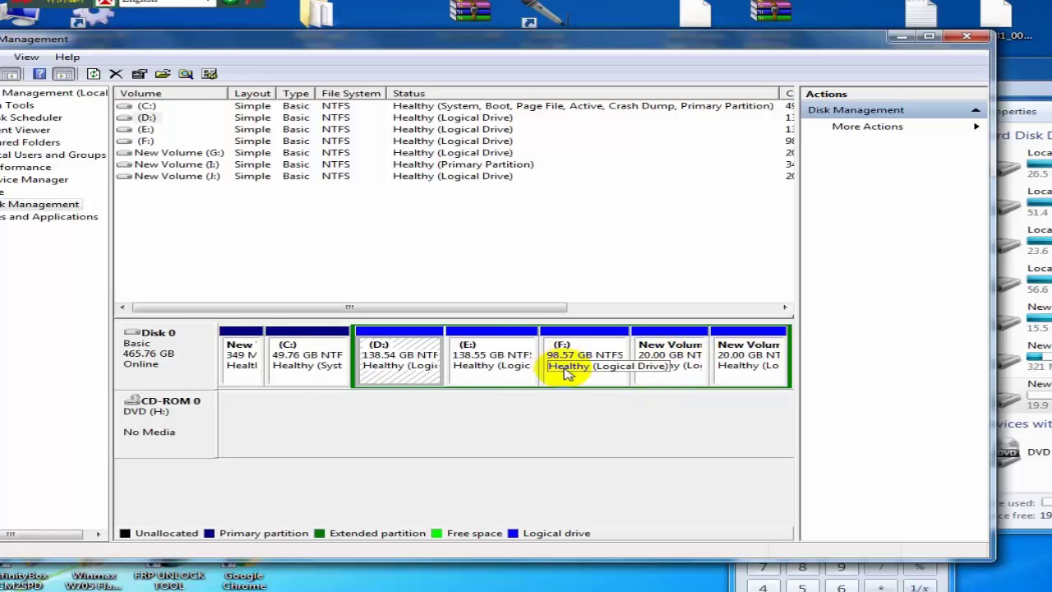
left_click(693, 355)
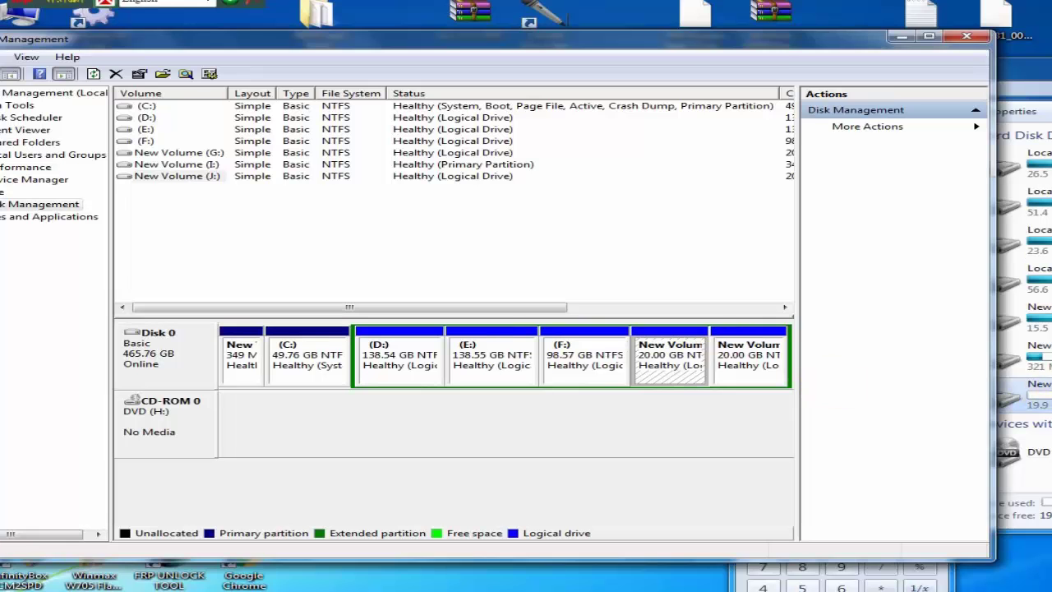
left_click(1018, 393)
left_click(676, 359)
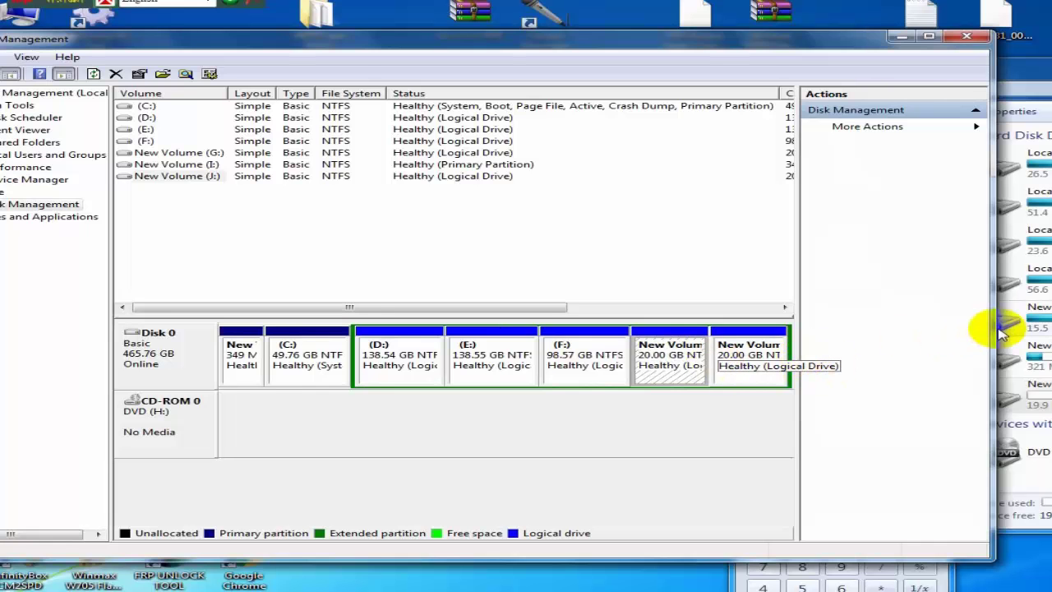
Step: Widen the Disk Management window to show the full volume details and delete New Volume (J:), accepting the data loss
left_click_drag(992, 330, 1036, 385)
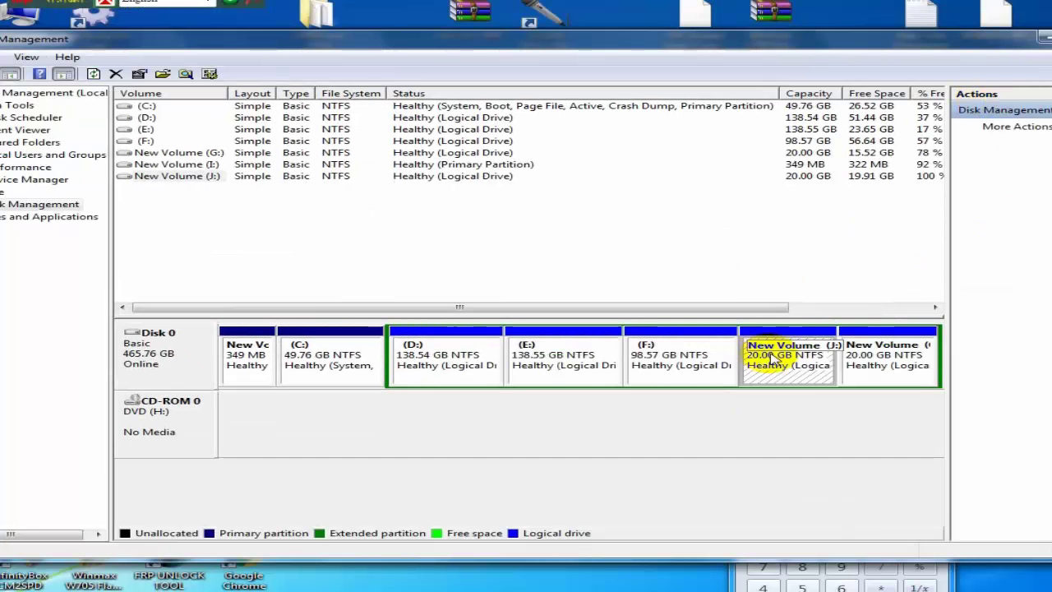
right_click(756, 446)
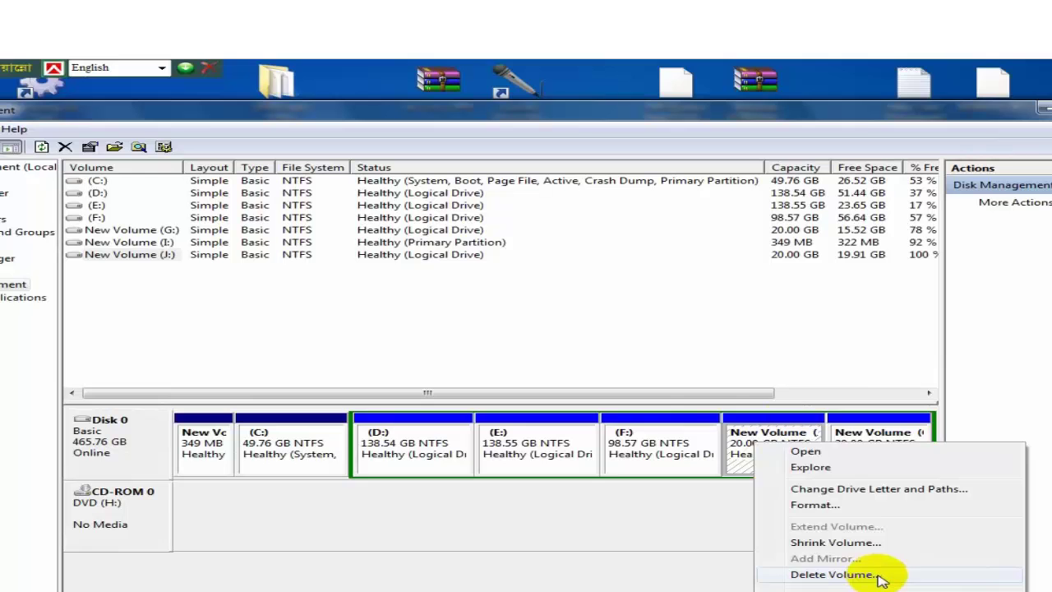
left_click(832, 574)
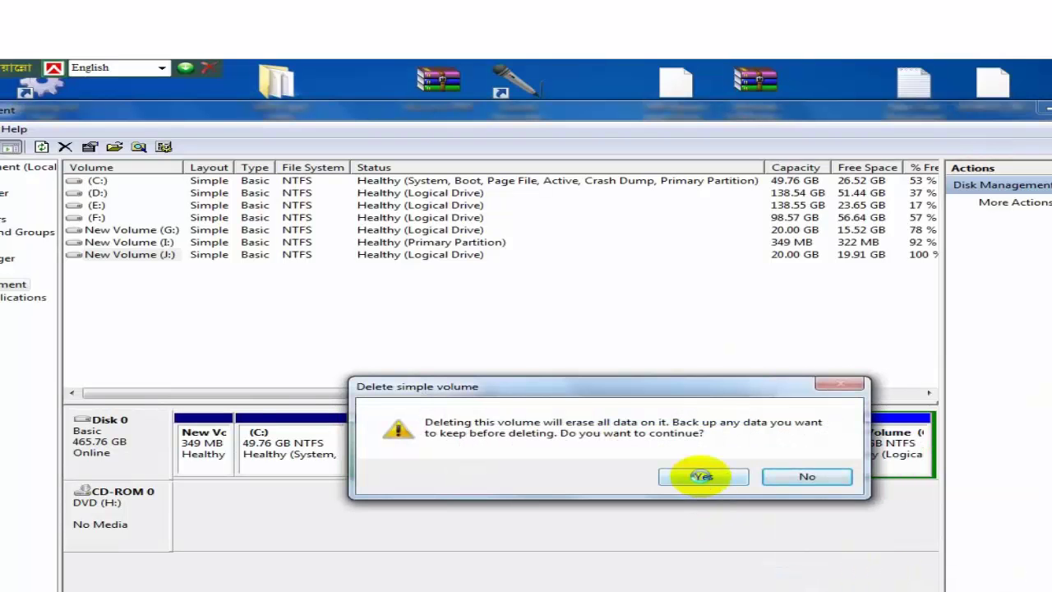
left_click(700, 476)
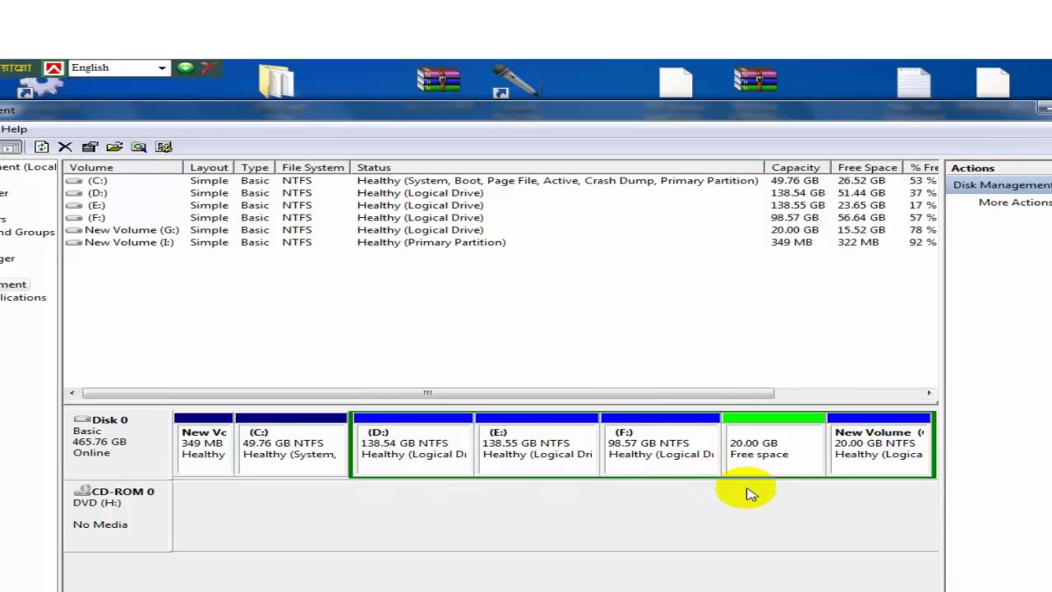
Step: Check the drive list in the Computer window for J: and return to the Disk 0 layout in Disk Management
key("super+e")
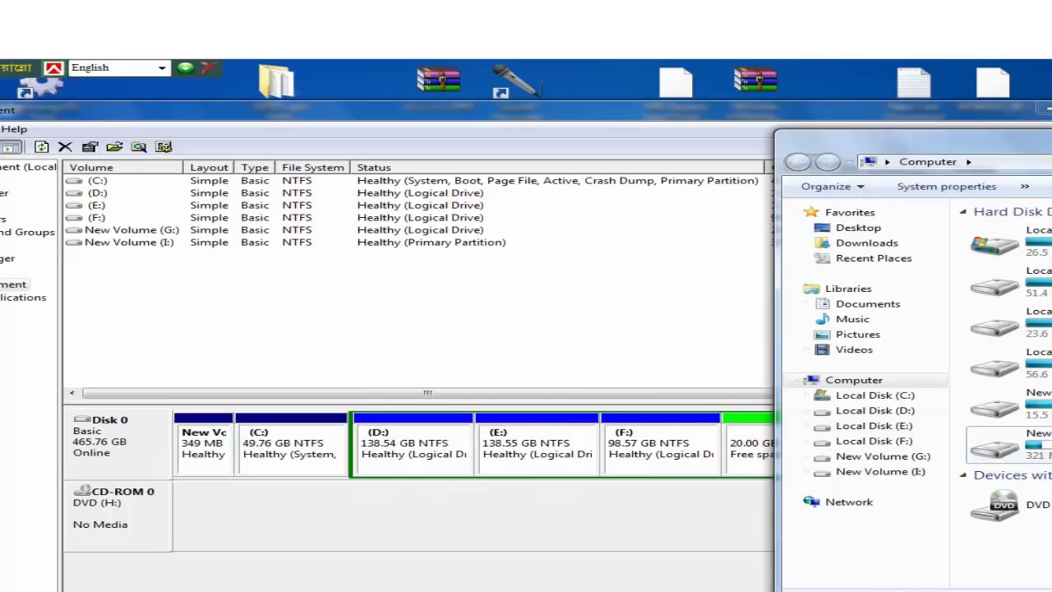
left_click(1019, 444)
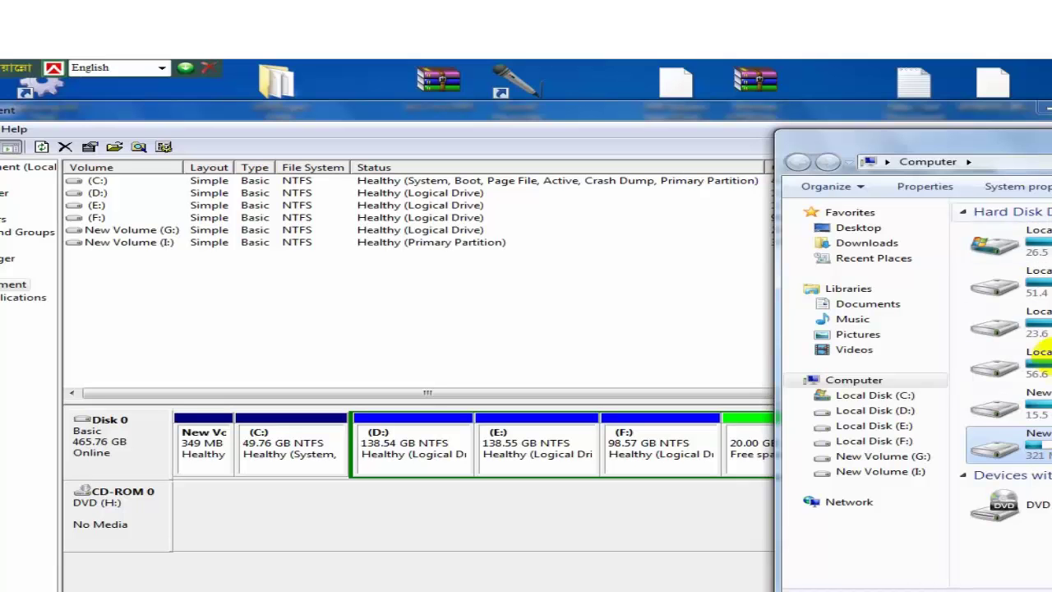
left_click(743, 499)
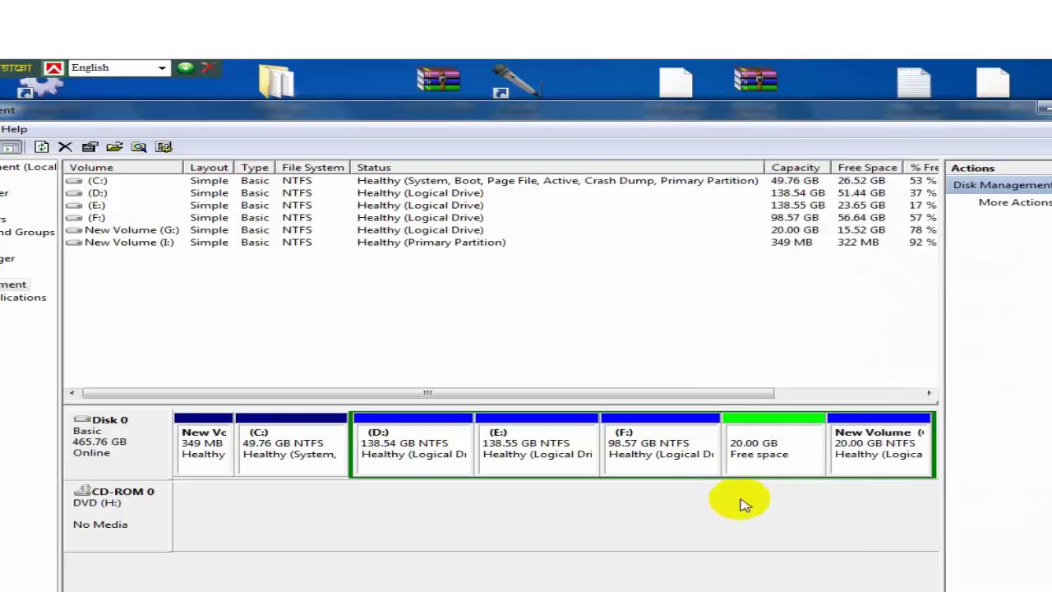
Step: Extend the F: volume with the adjacent 20480 MB of free space on Disk 0
left_click(653, 459)
left_click(780, 465)
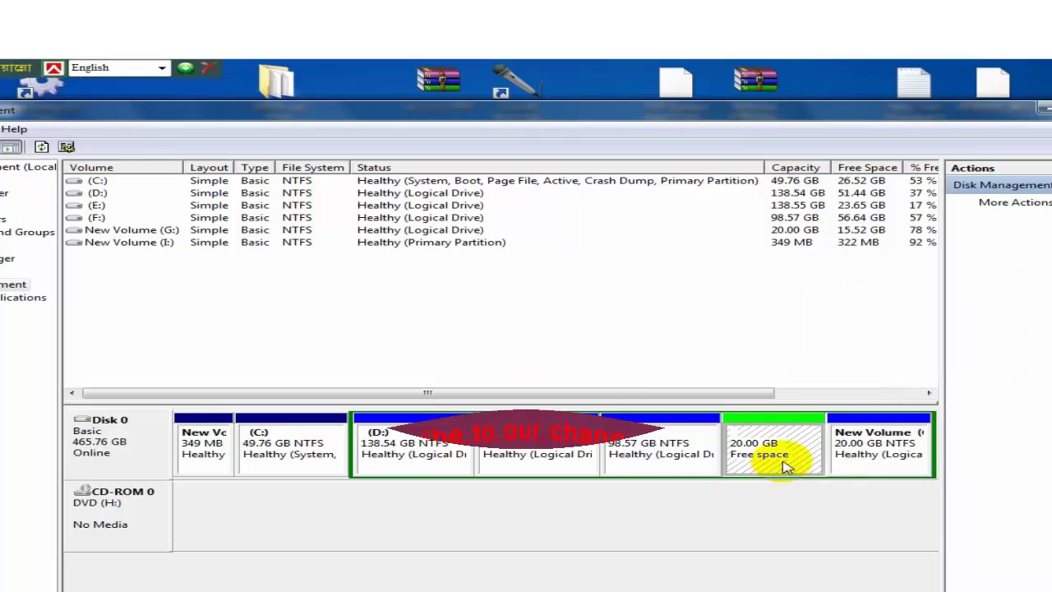
left_click(626, 447)
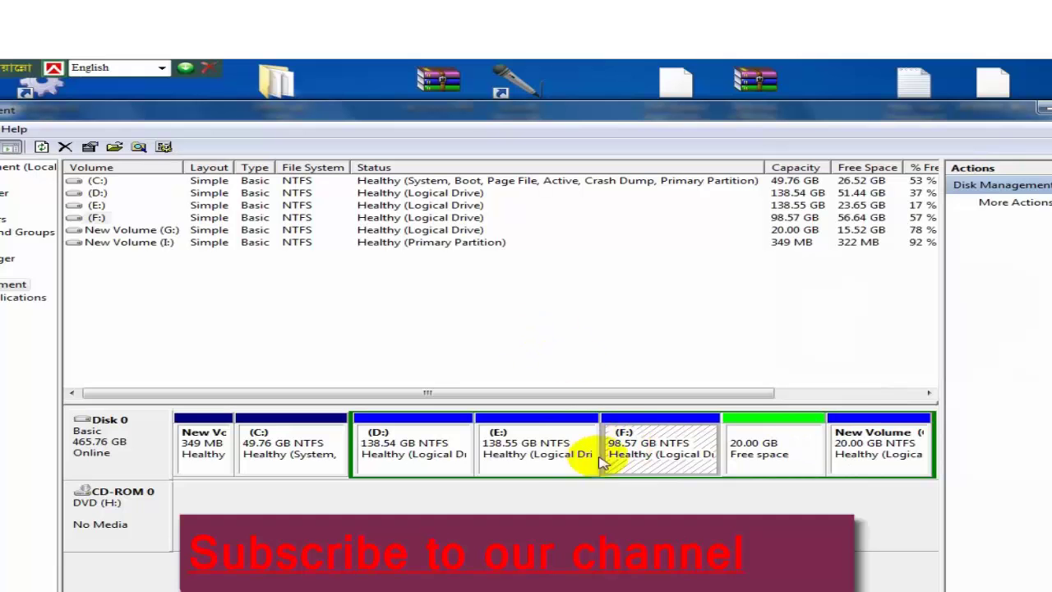
right_click(653, 446)
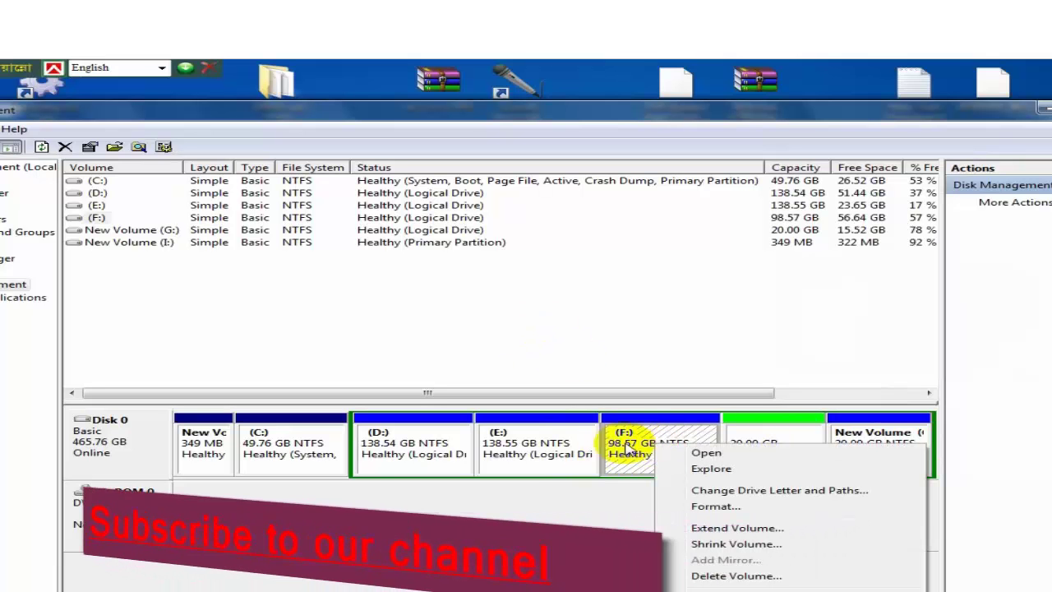
left_click(777, 530)
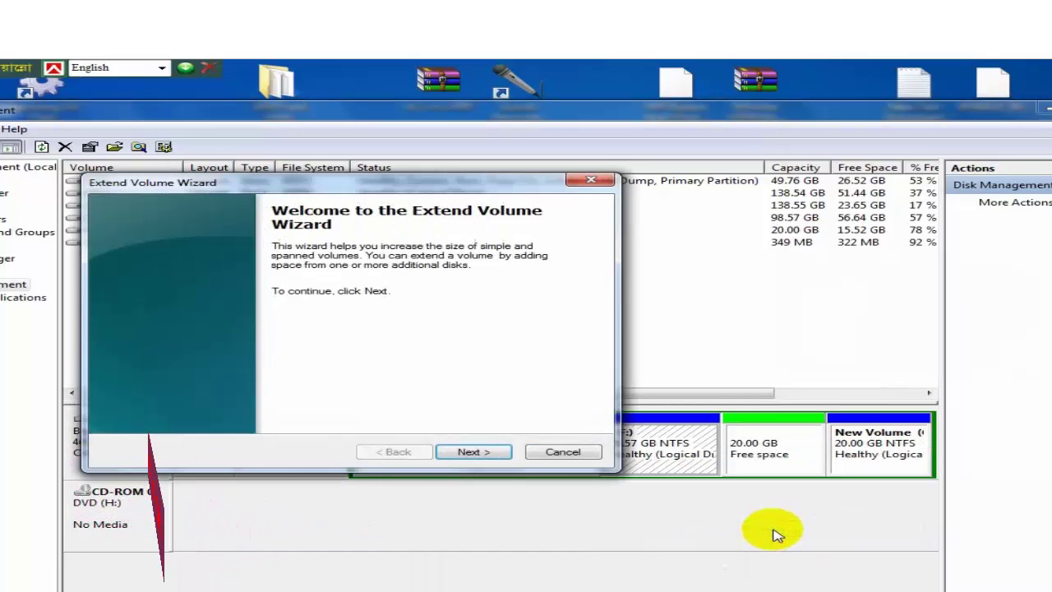
left_click(475, 451)
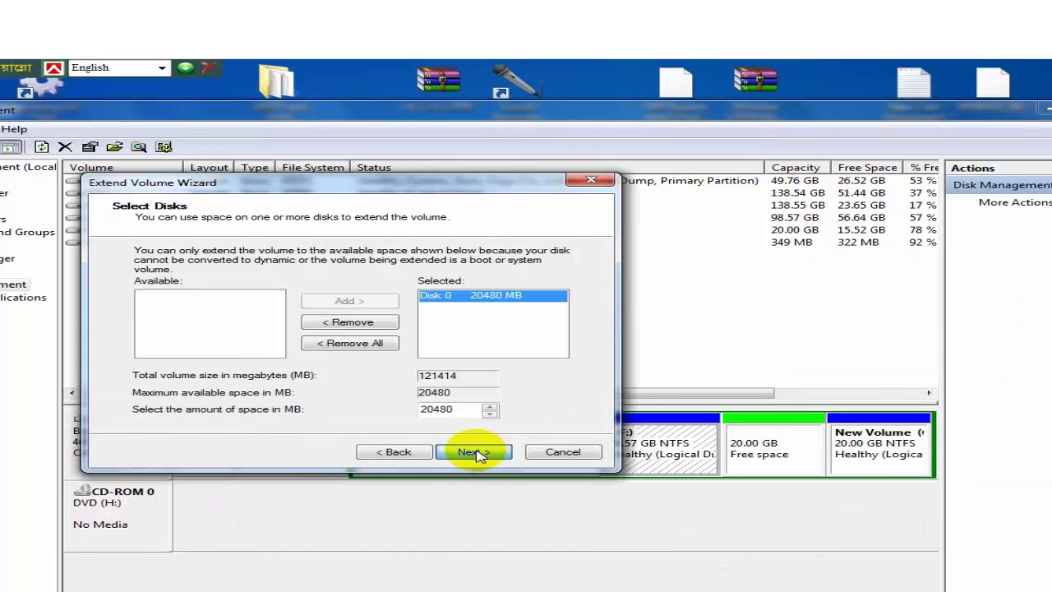
left_click(475, 452)
left_click(471, 452)
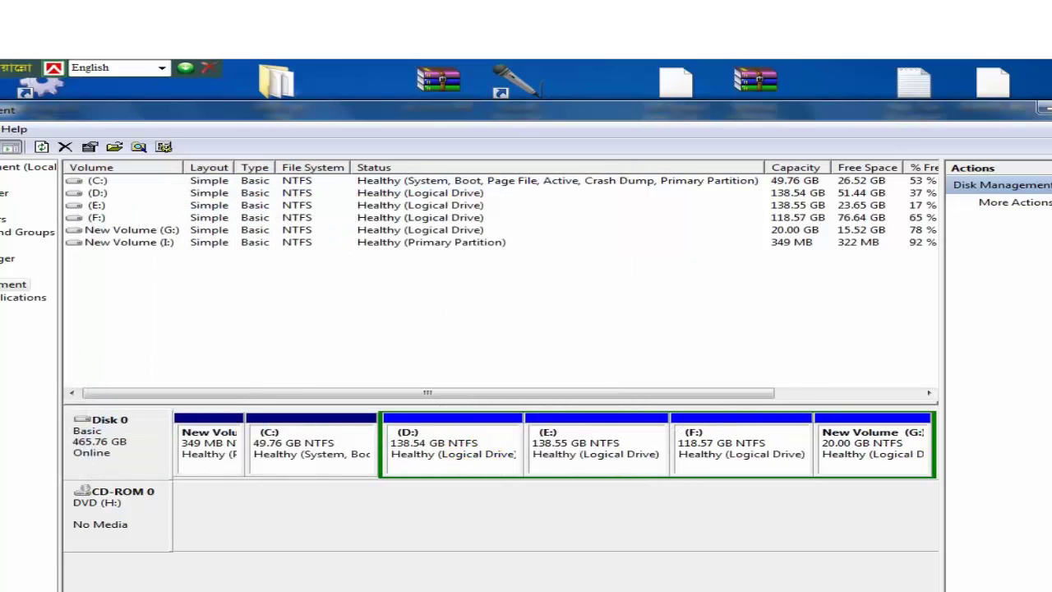
Step: Compare the extended F: partition in Disk Management with its drive entry in the Computer window
left_click(724, 459)
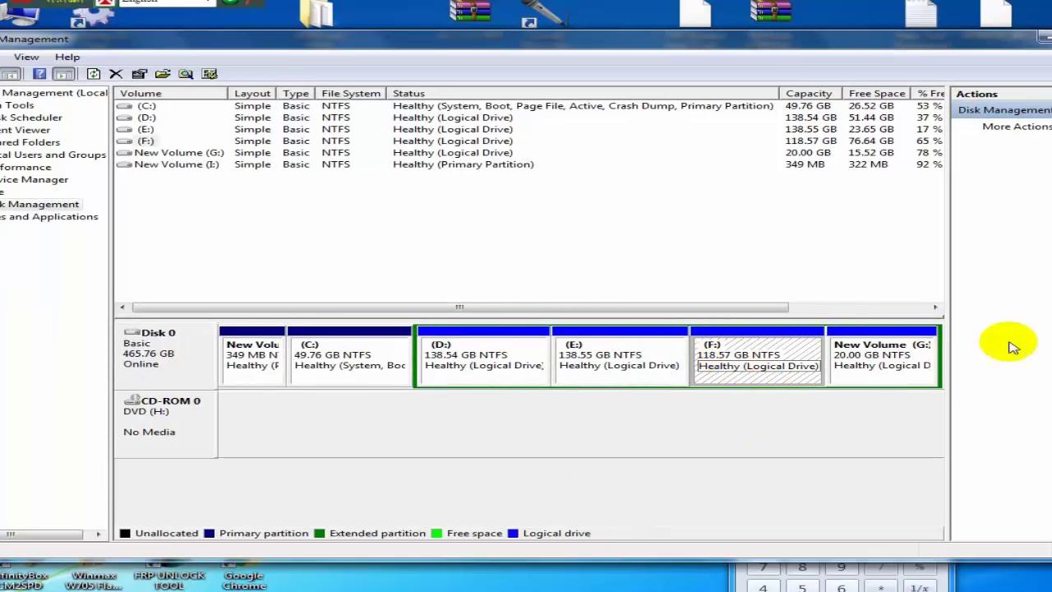
left_click(777, 370)
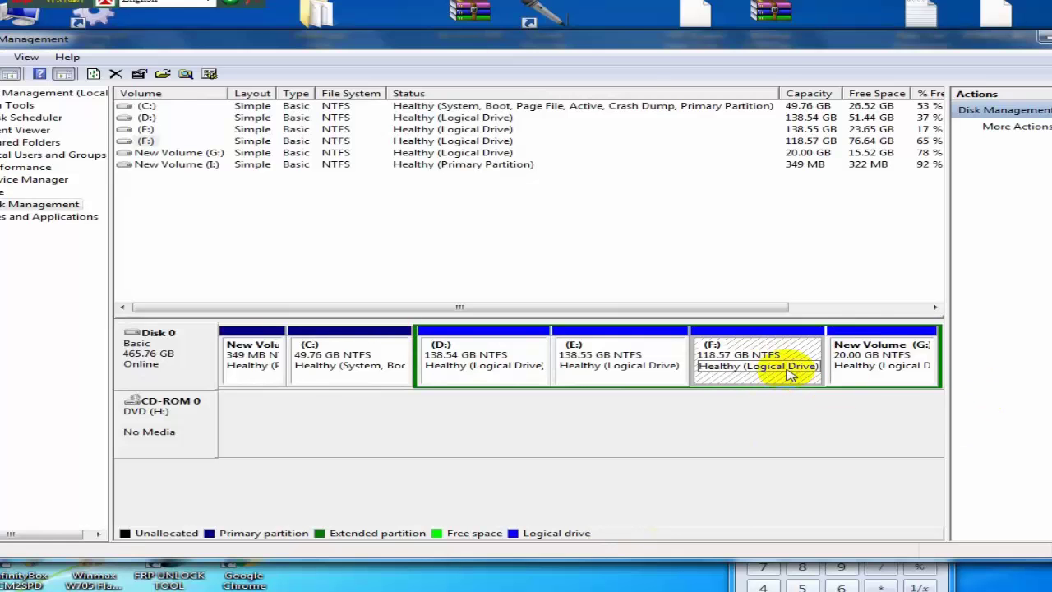
key("super+e")
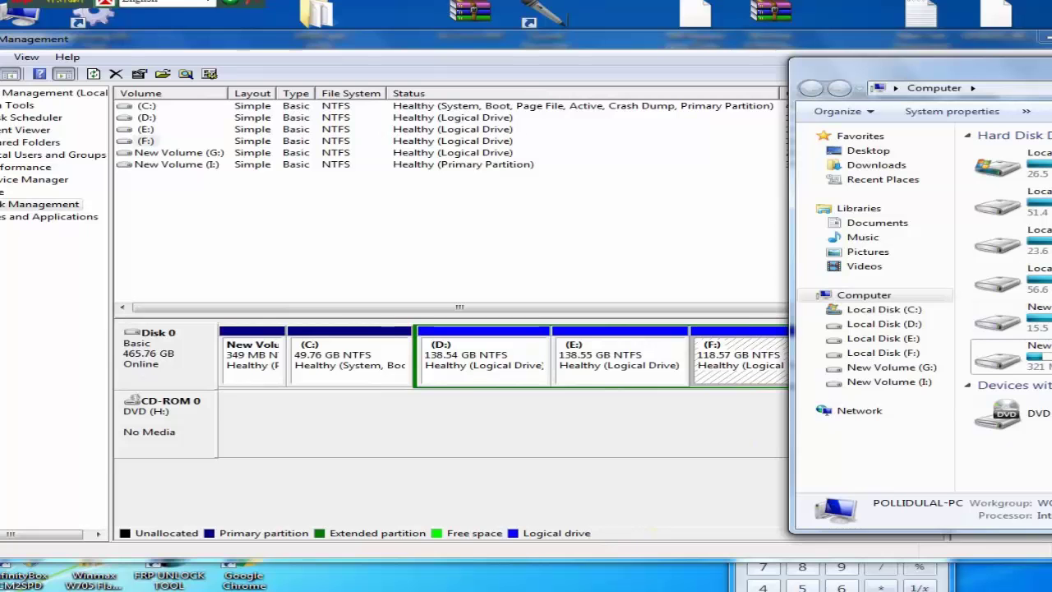
key("alt+F4")
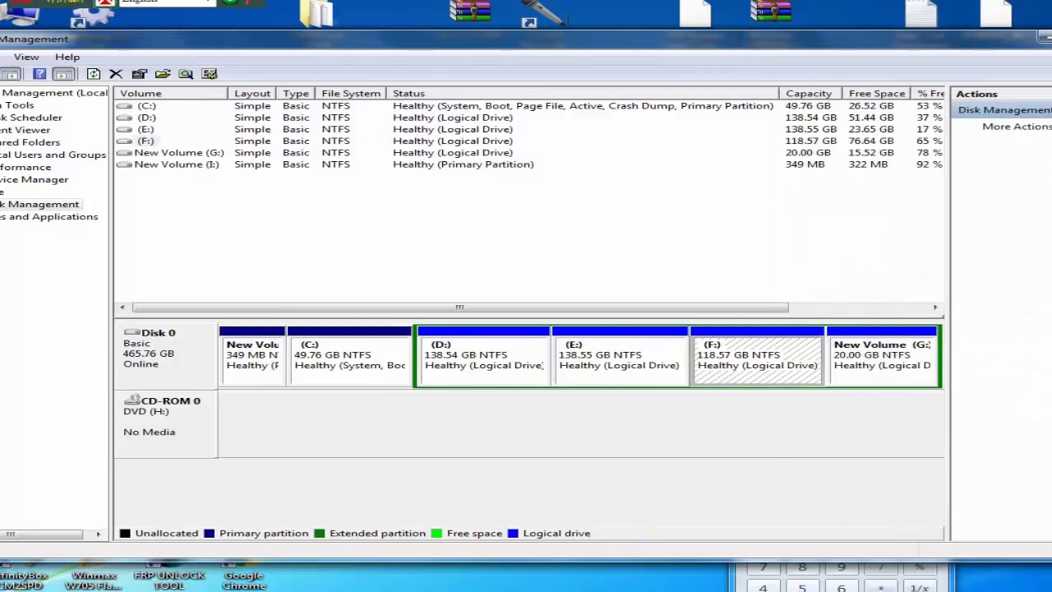
left_click_drag(618, 50, 662, 64)
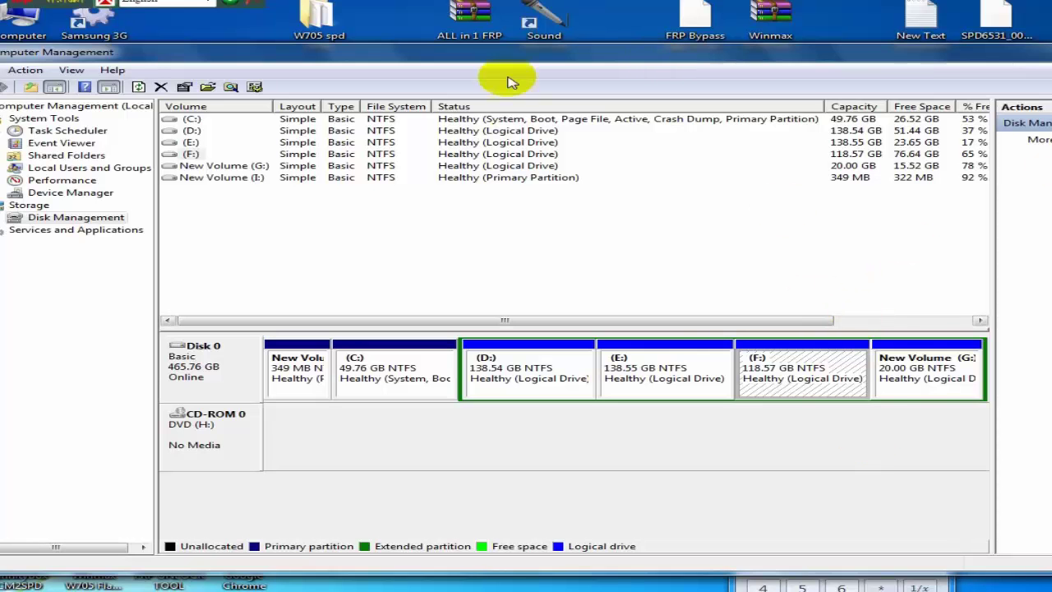
double_click(23, 20)
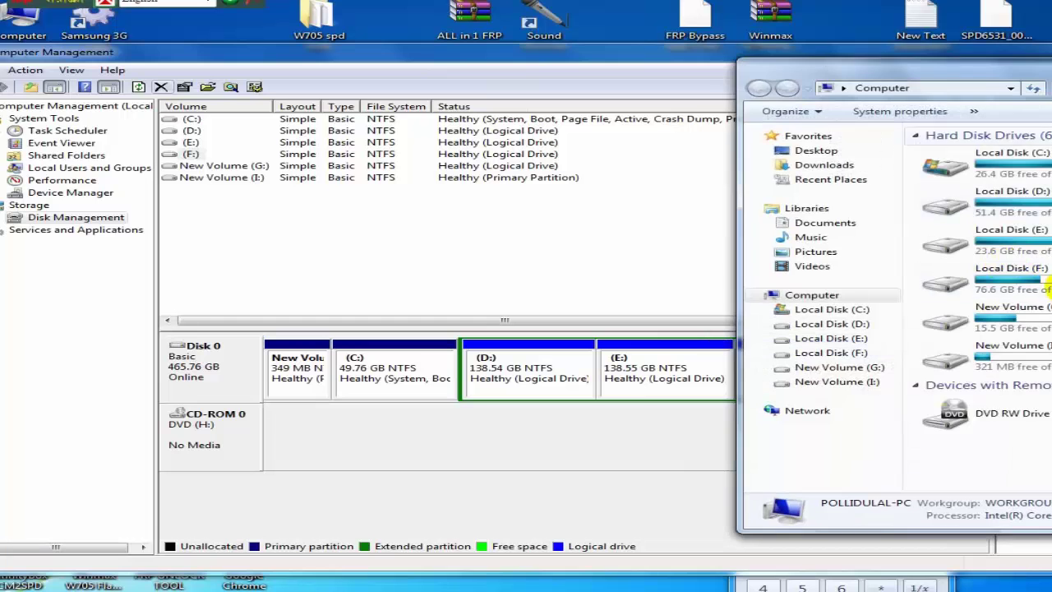
left_click(485, 437)
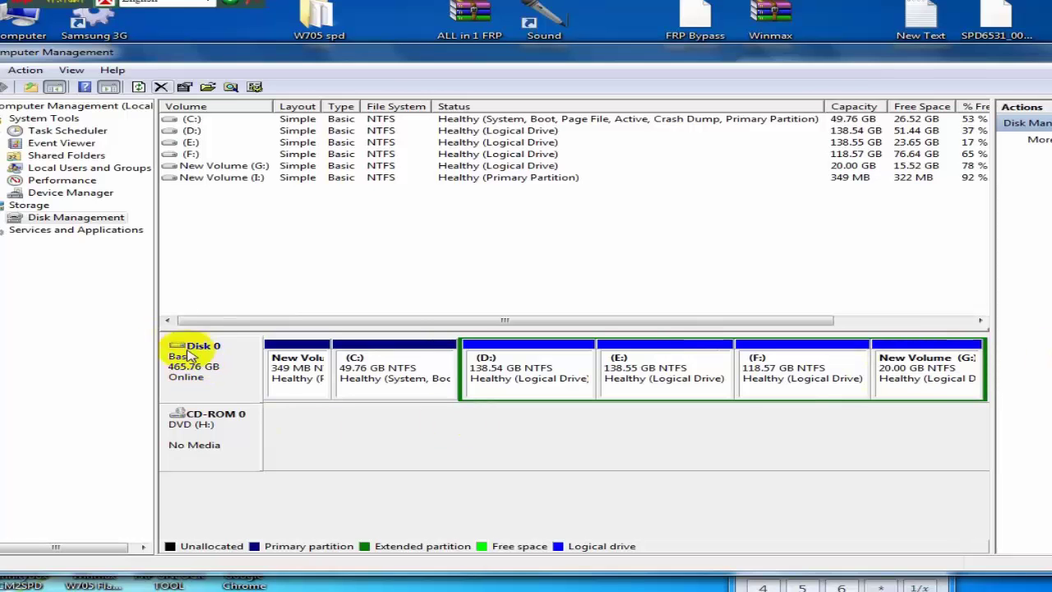
Step: Start converting Disk 0 to a dynamic disk, check the drives in the Computer window, and cancel before converting
left_click(210, 363)
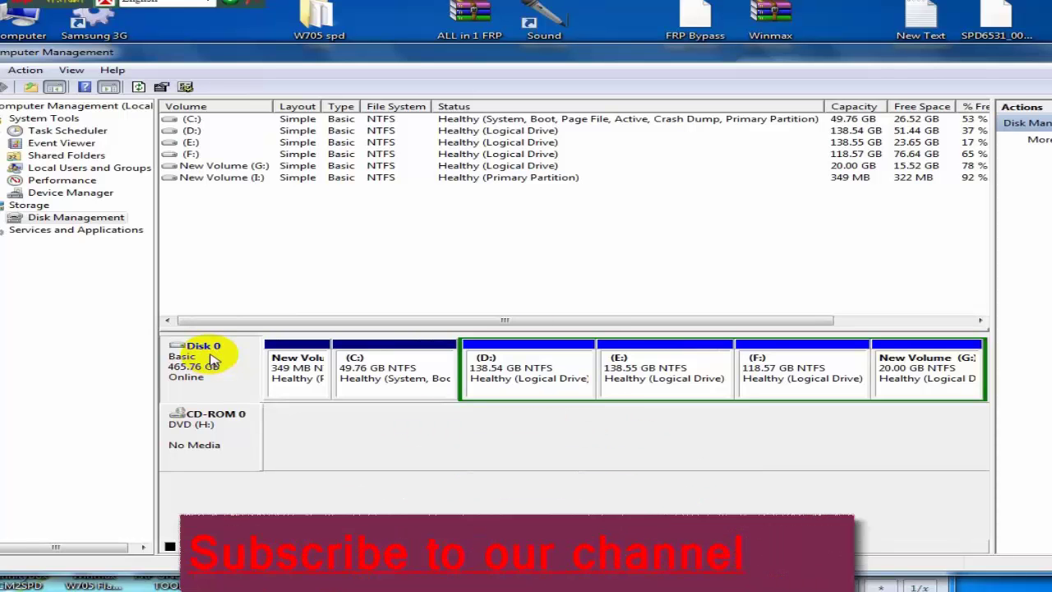
right_click(205, 371)
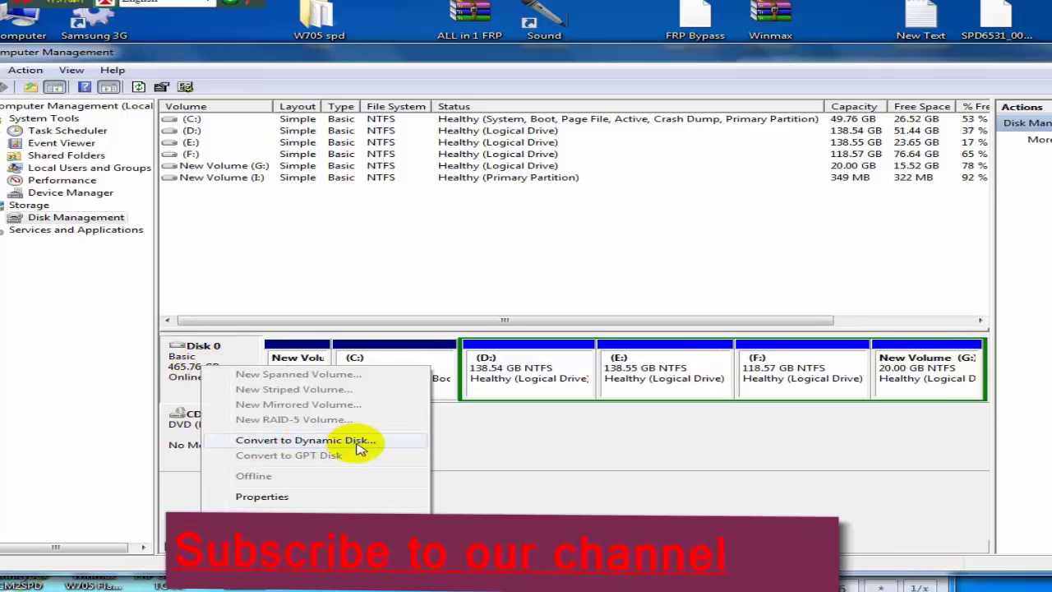
left_click(305, 439)
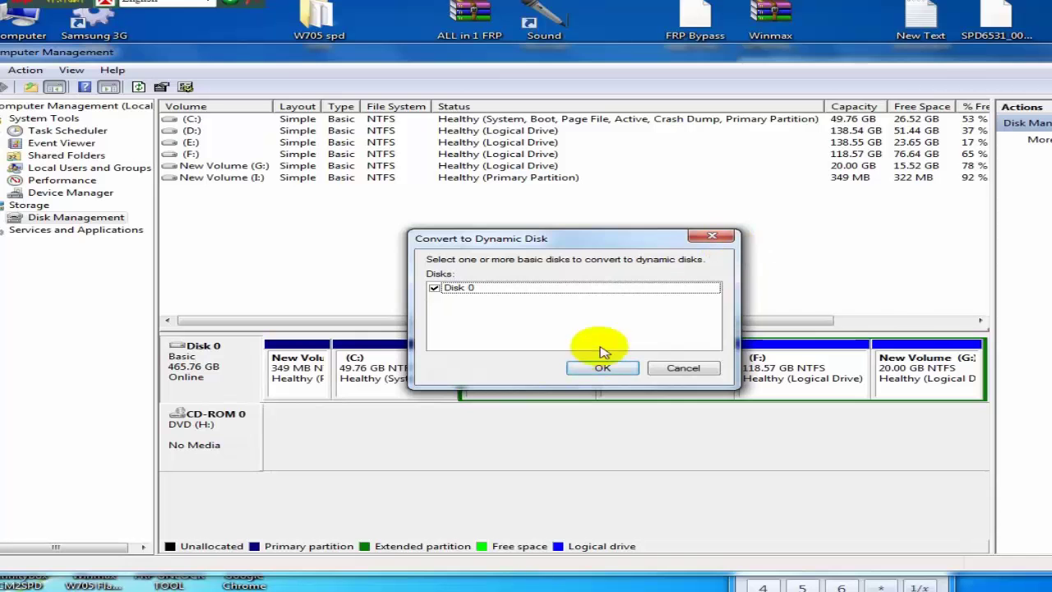
key("super+e")
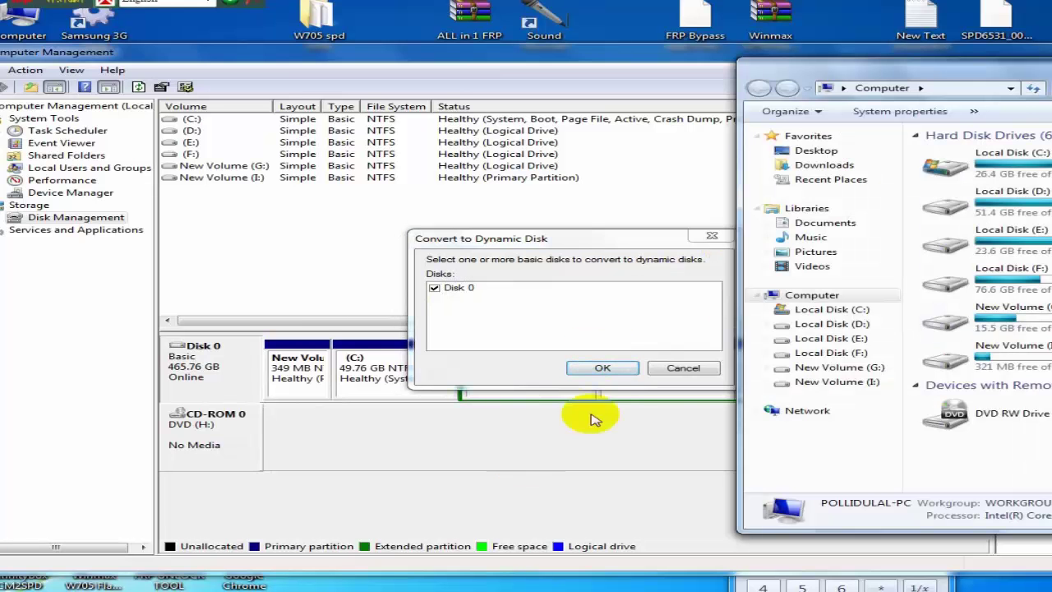
left_click(948, 201)
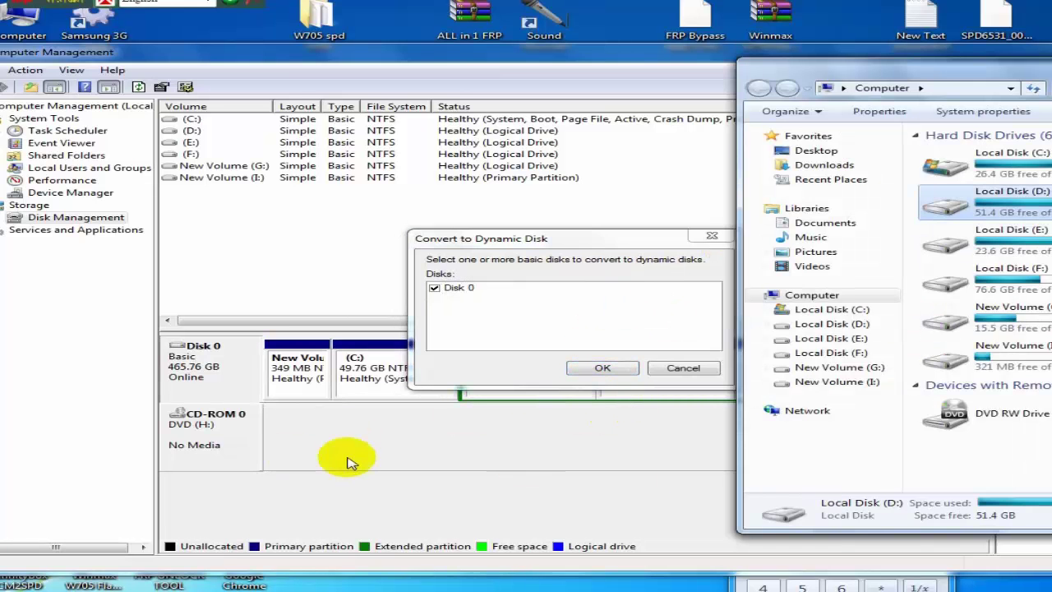
left_click(602, 368)
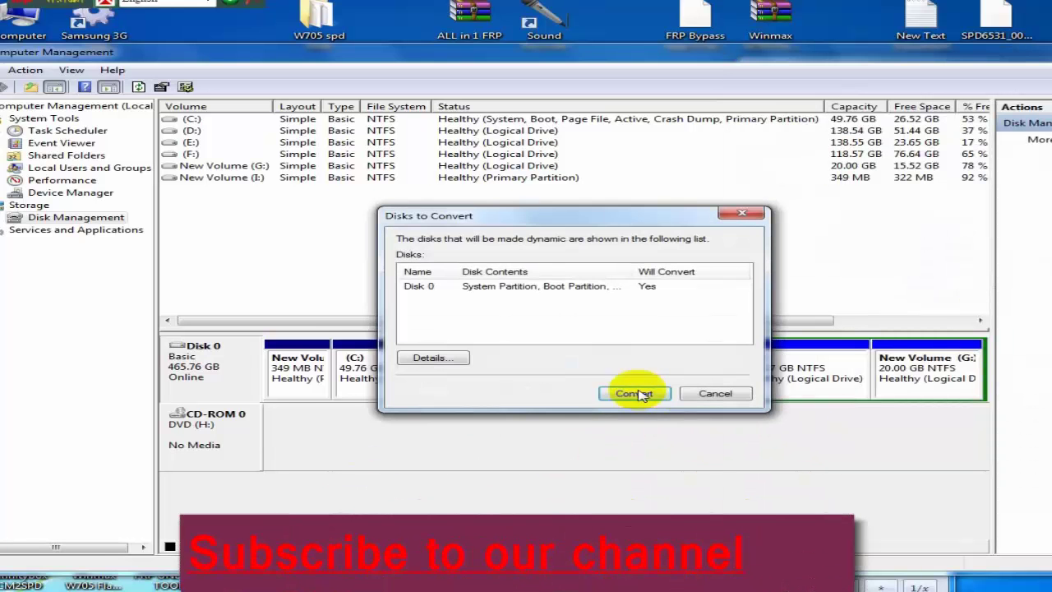
left_click(715, 394)
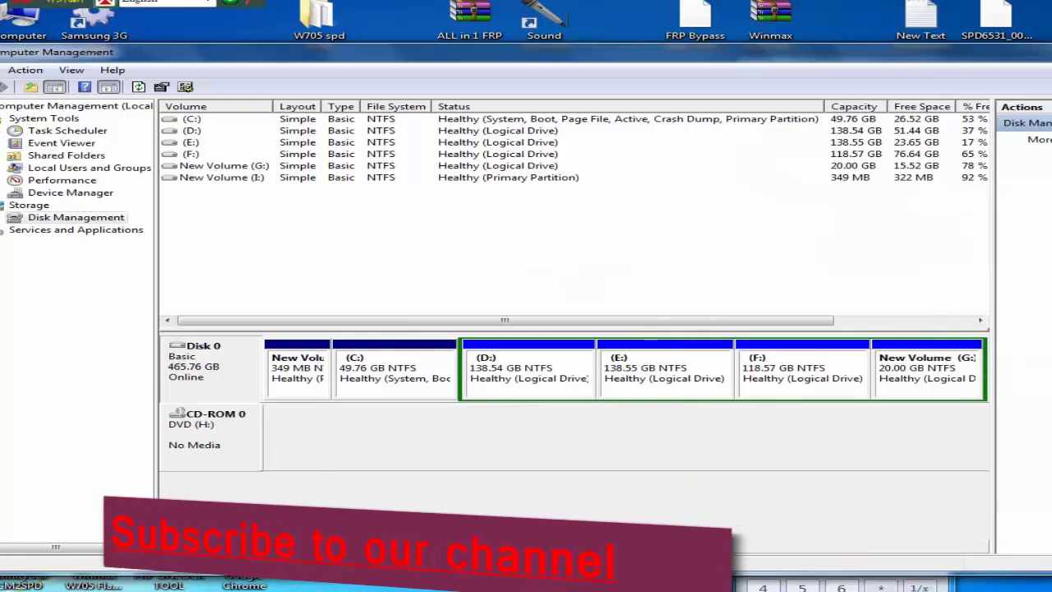
Step: Close the Computer Management and Computer windows and refresh the desktop
key("alt+F4")
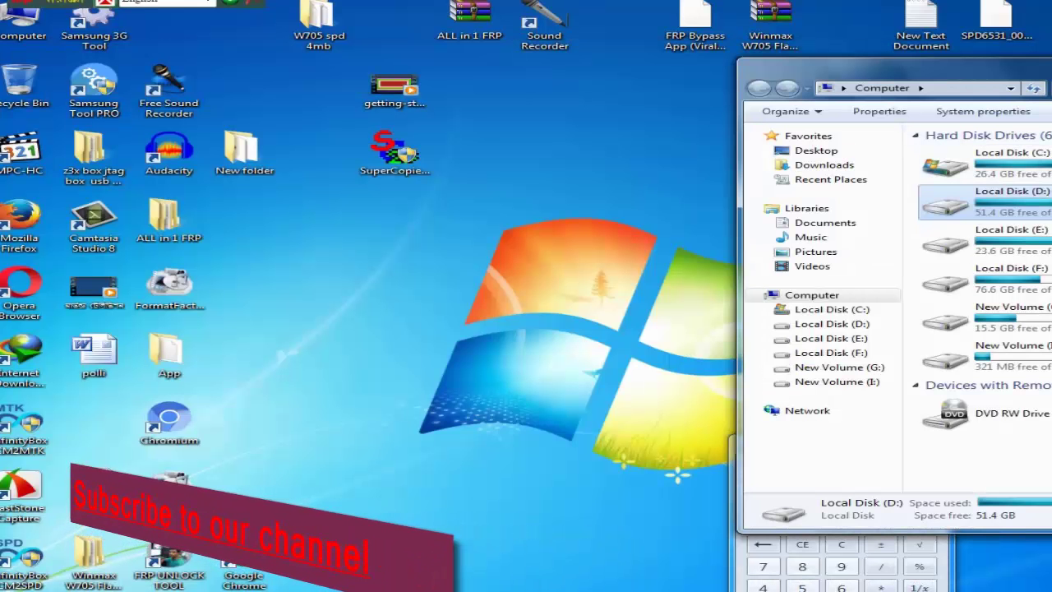
key("alt+F4")
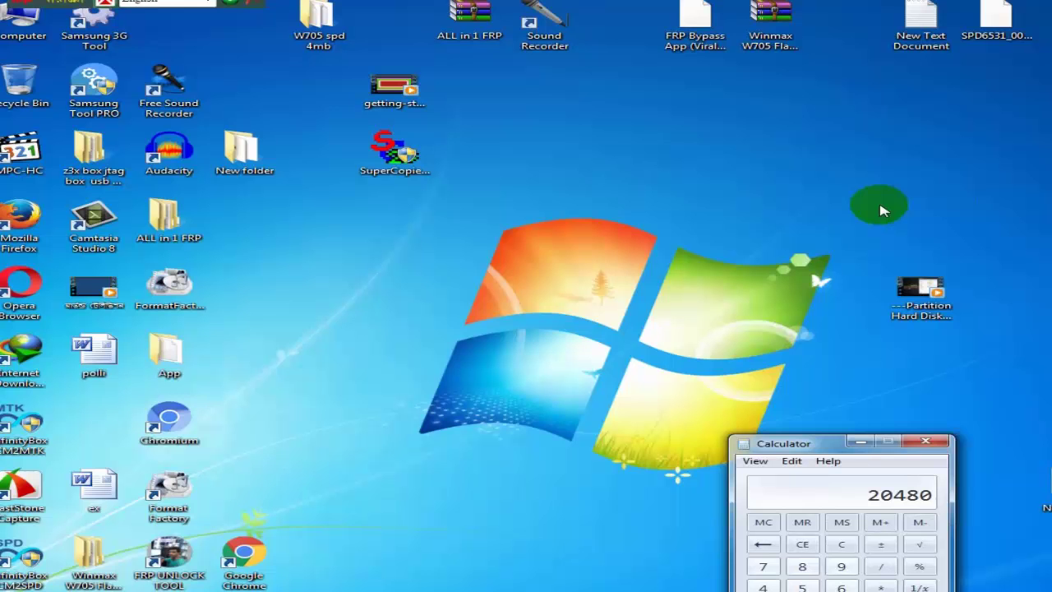
right_click(797, 194)
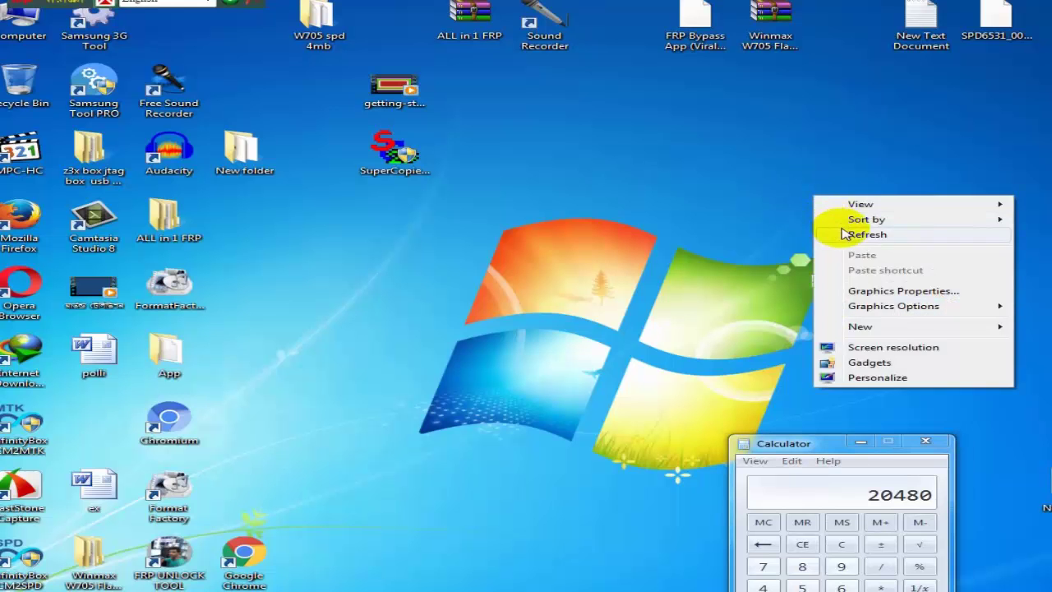